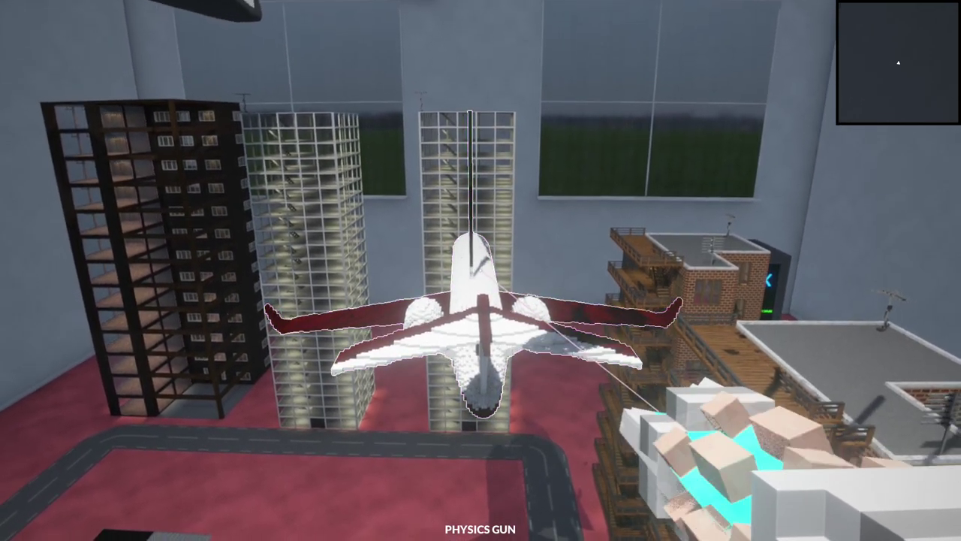
# - Release the airliner from the Physics Gun so it stays frozen above the towers
pyautogui.rightClick(481, 270)
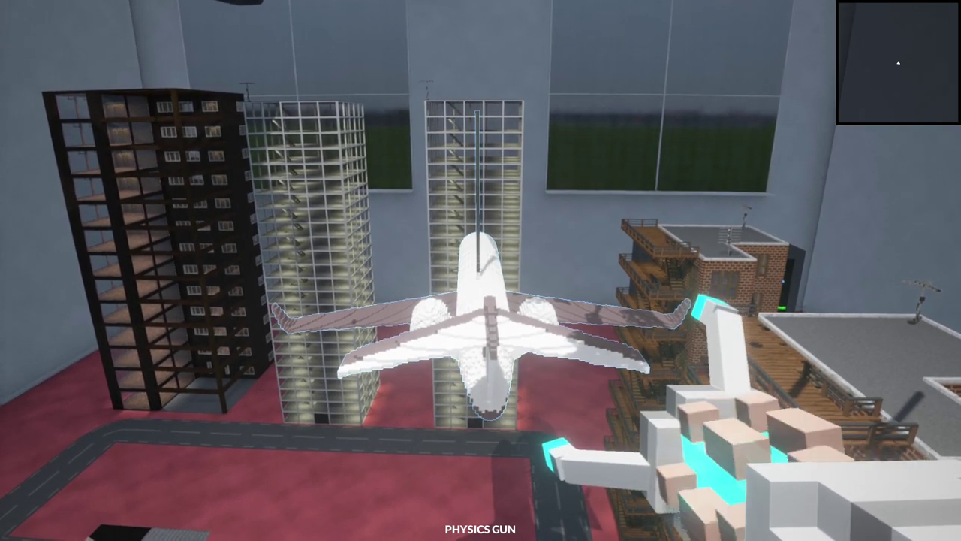
pyautogui.scroll(-3, 481, 270)
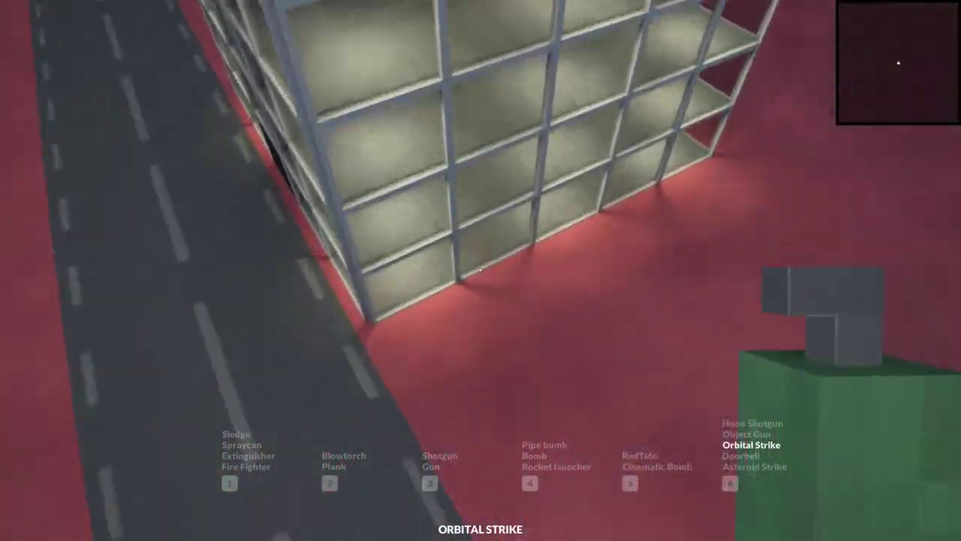
pyautogui.scroll(2, 481, 270)
pyautogui.scroll(1, 480, 270)
pyautogui.scroll(1, 480, 270)
pyautogui.scroll(2, 481, 270)
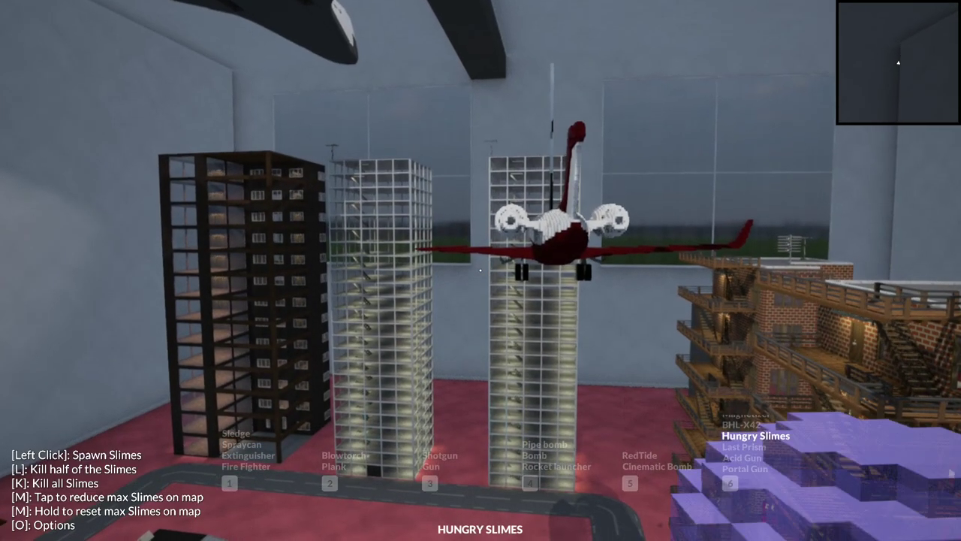
pyautogui.scroll(2, 481, 270)
pyautogui.scroll(4, 480, 271)
pyautogui.scroll(1, 481, 270)
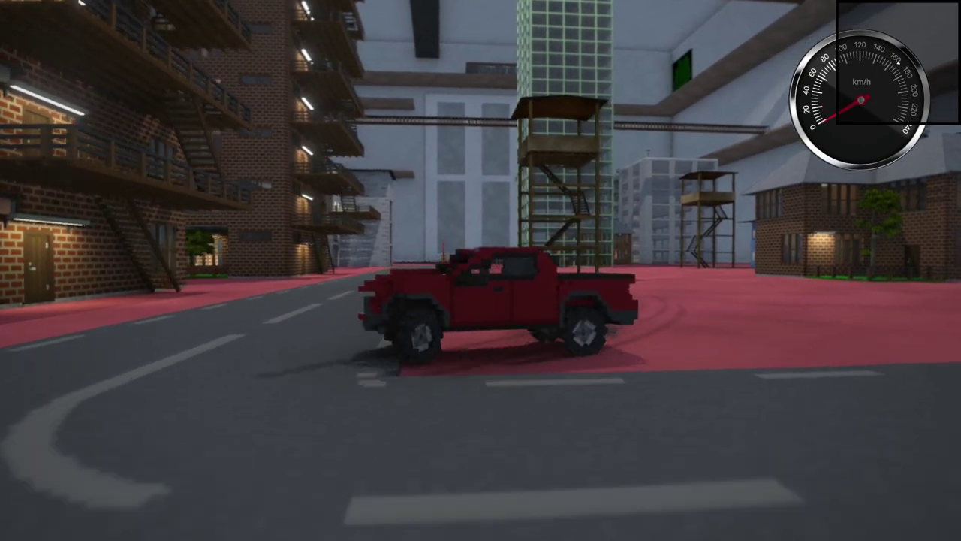
# - Drive the red pickup off the lot into the wooden scaffold, then reverse and swing away
pyautogui.press('w')
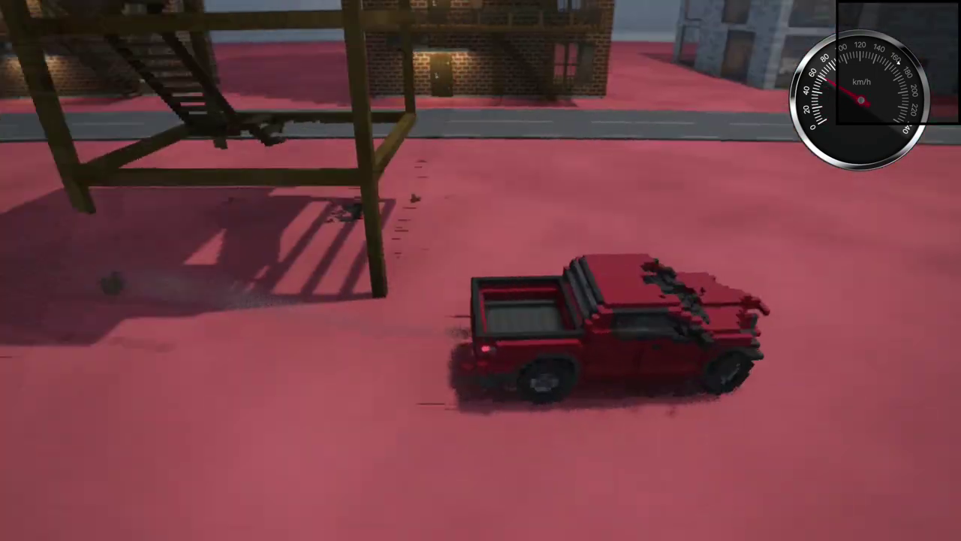
pyautogui.press('a')
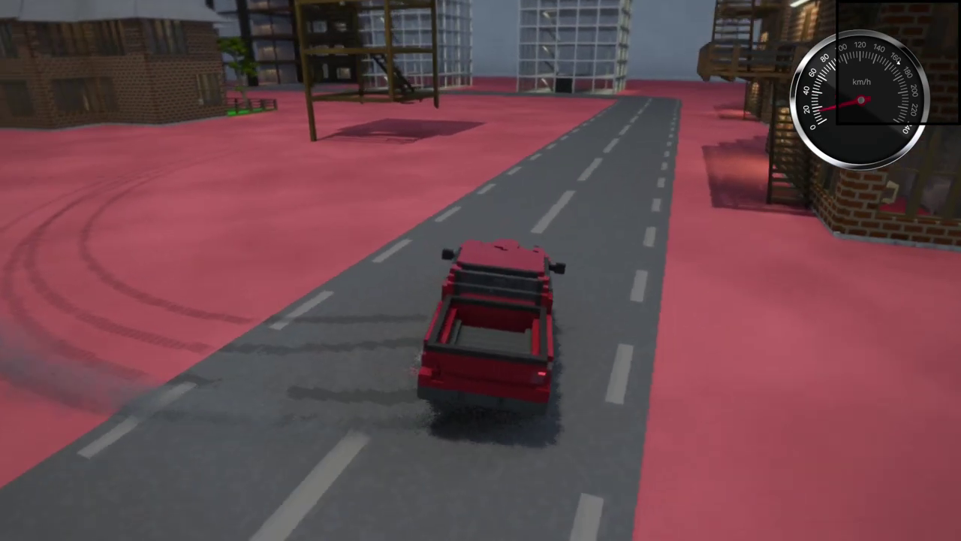
pyautogui.press('a')
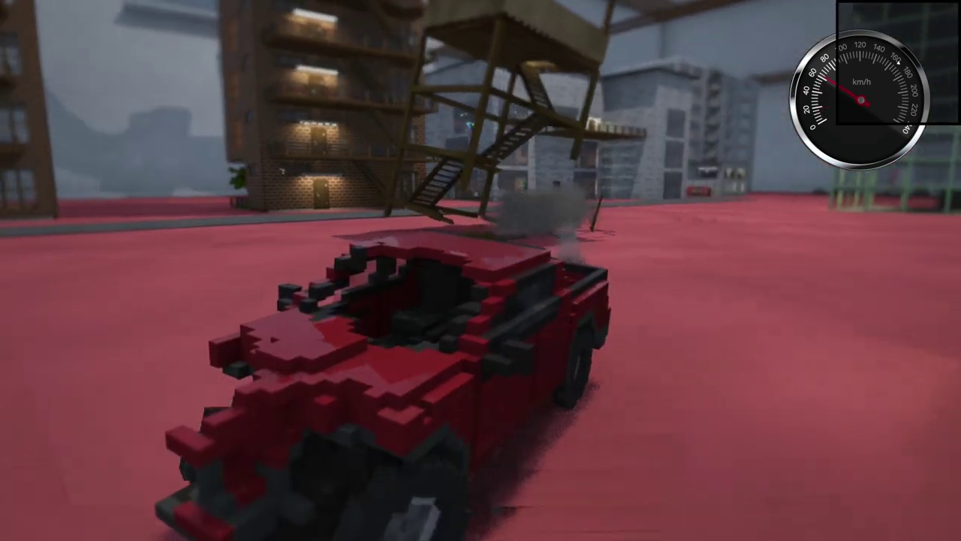
pyautogui.press('s')
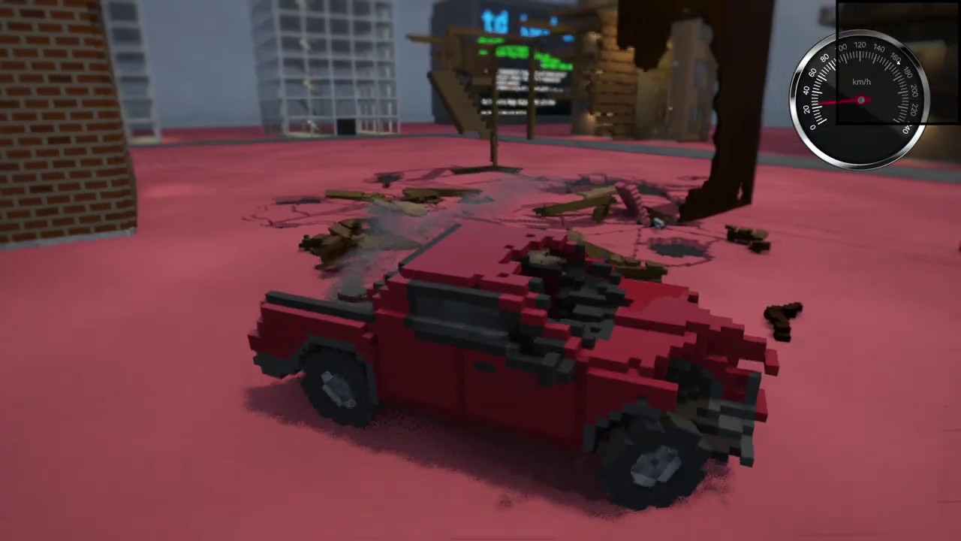
pyautogui.press('d')
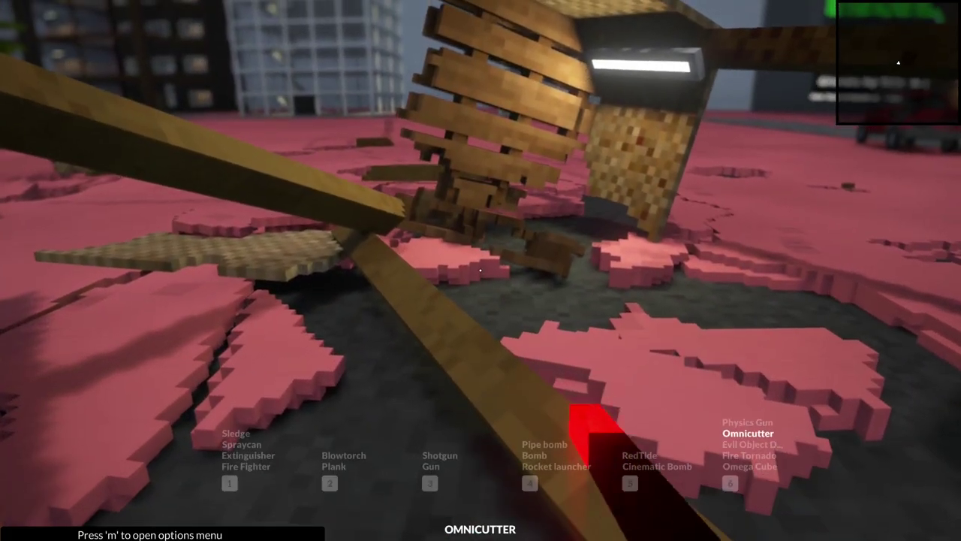
pyautogui.scroll(-1, 480, 269)
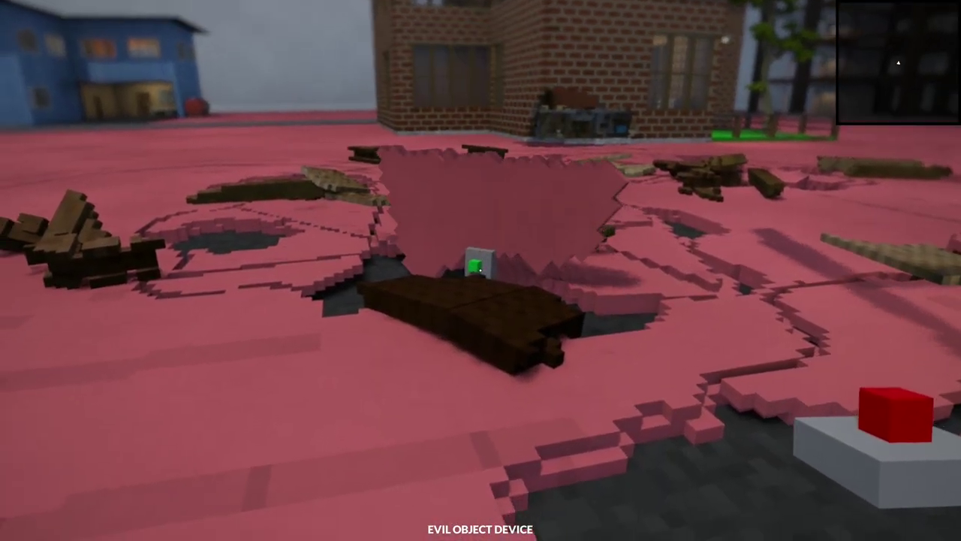
# - Blast a crater into the street where the wooden debris lies
pyautogui.press('w')
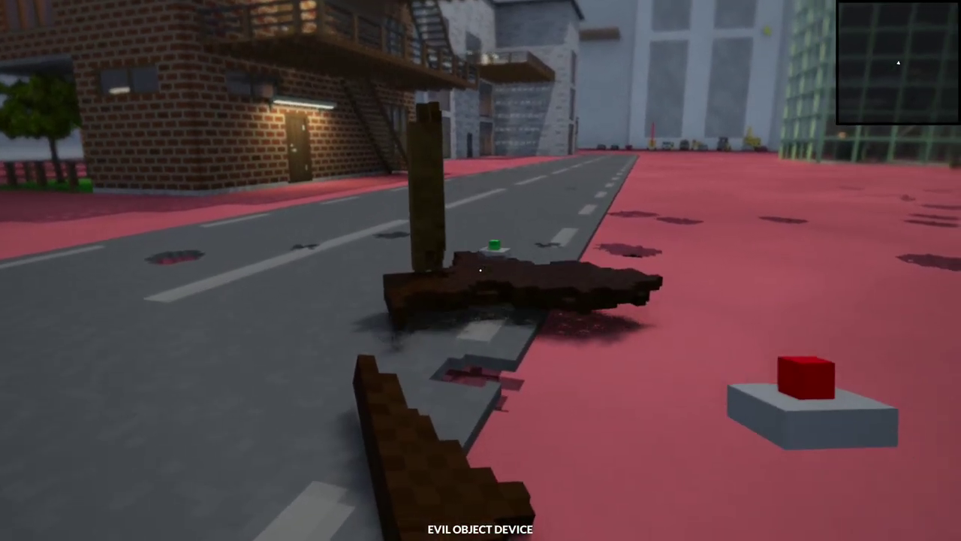
pyautogui.click(480, 269)
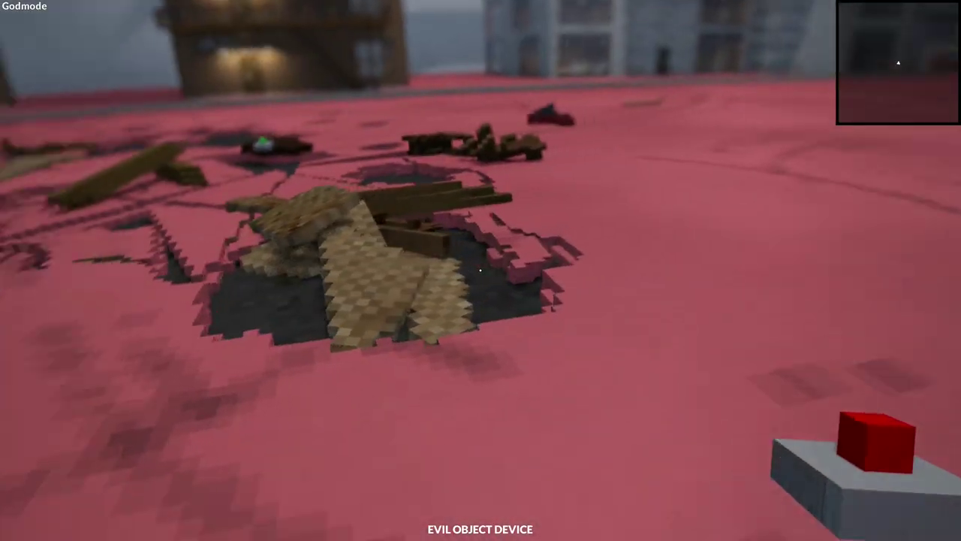
pyautogui.press('w')
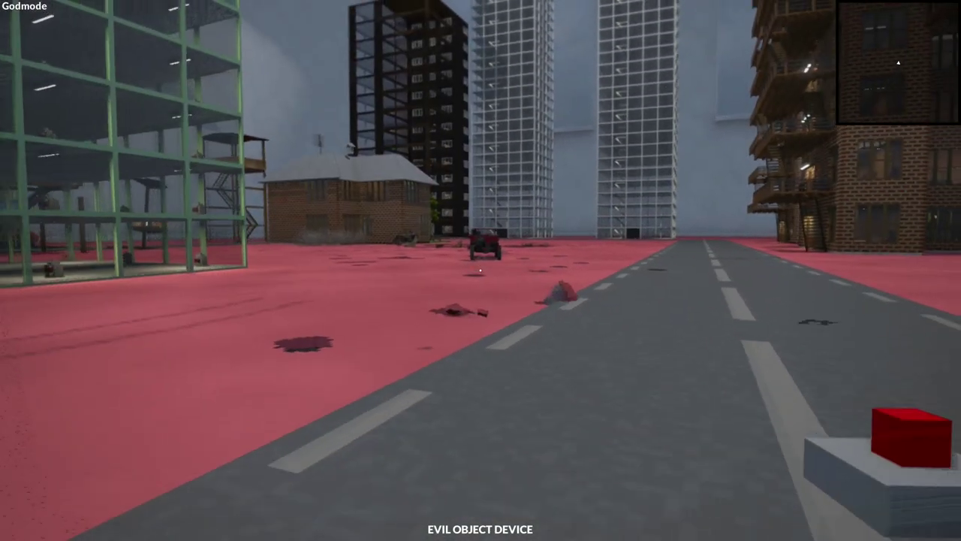
pyautogui.scroll(1, 480, 270)
pyautogui.scroll(1, 481, 270)
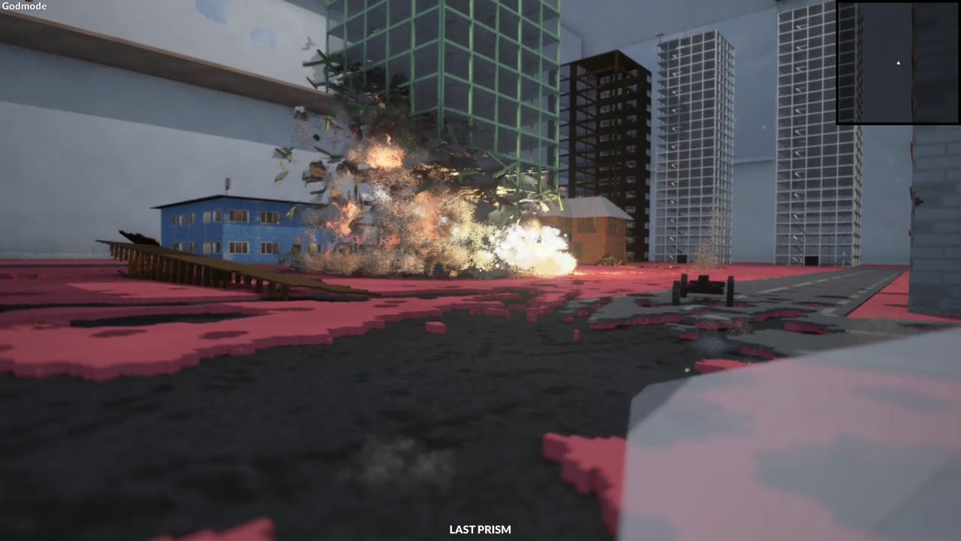
pyautogui.scroll(-1, 480, 270)
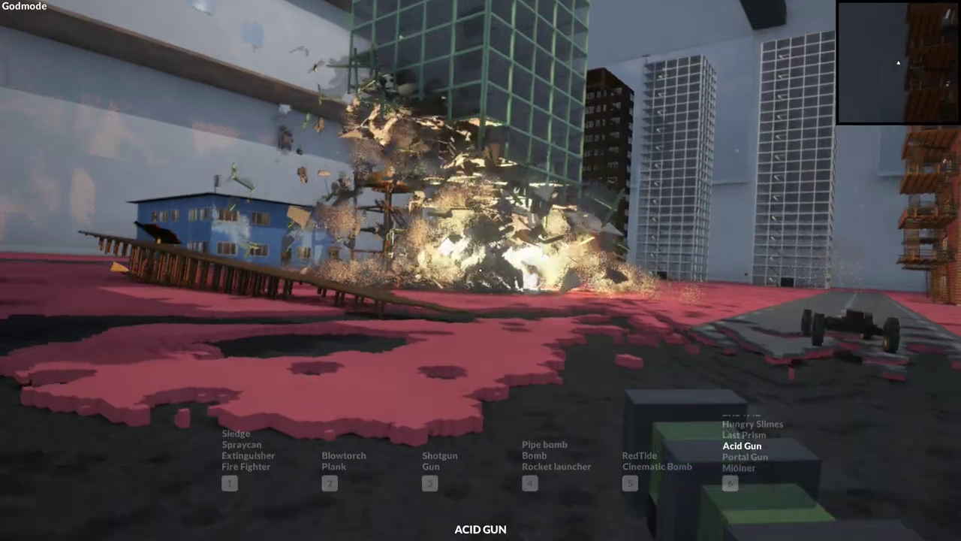
# - Dissolve the ground with the Acid Gun while advancing toward the grey building
pyautogui.click(480, 270)
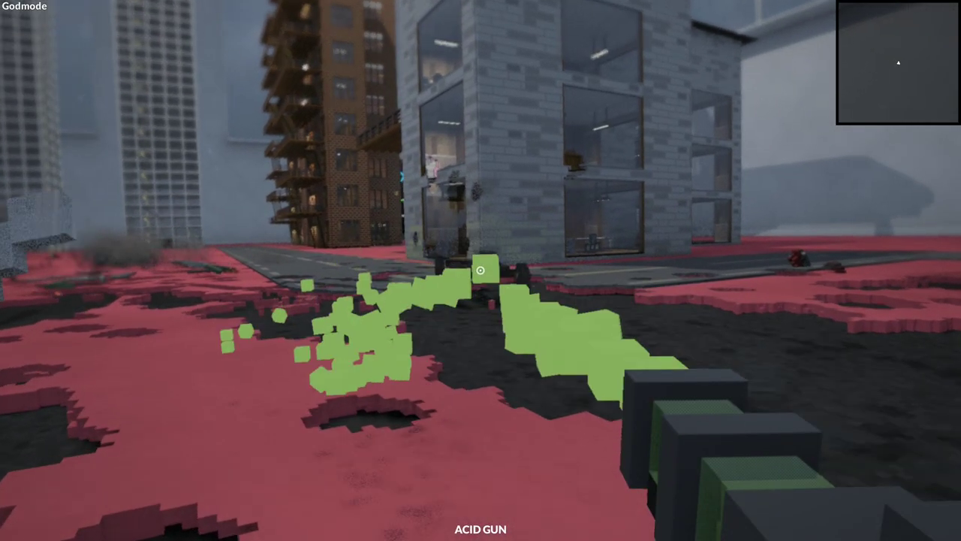
pyautogui.press('w')
pyautogui.click(481, 270)
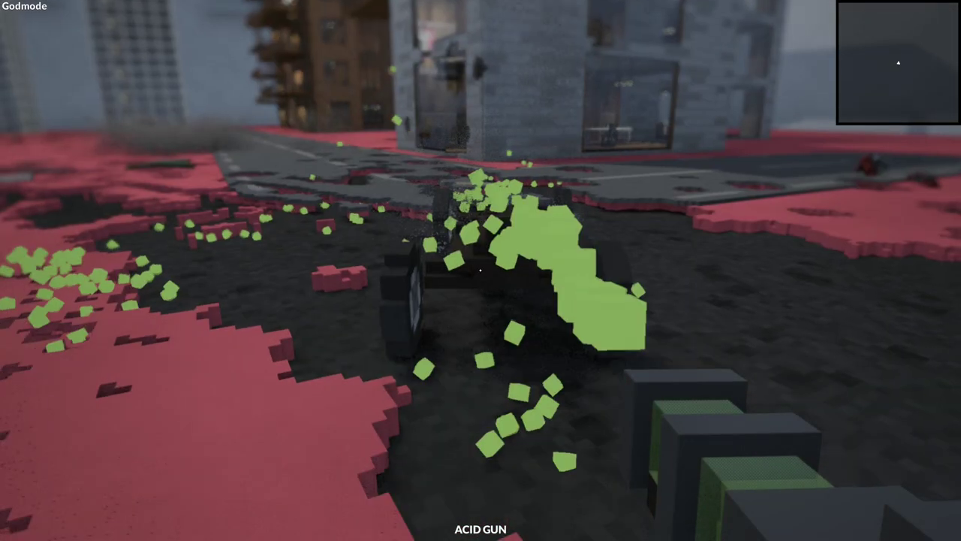
pyautogui.scroll(-2, 481, 270)
pyautogui.scroll(-1, 481, 270)
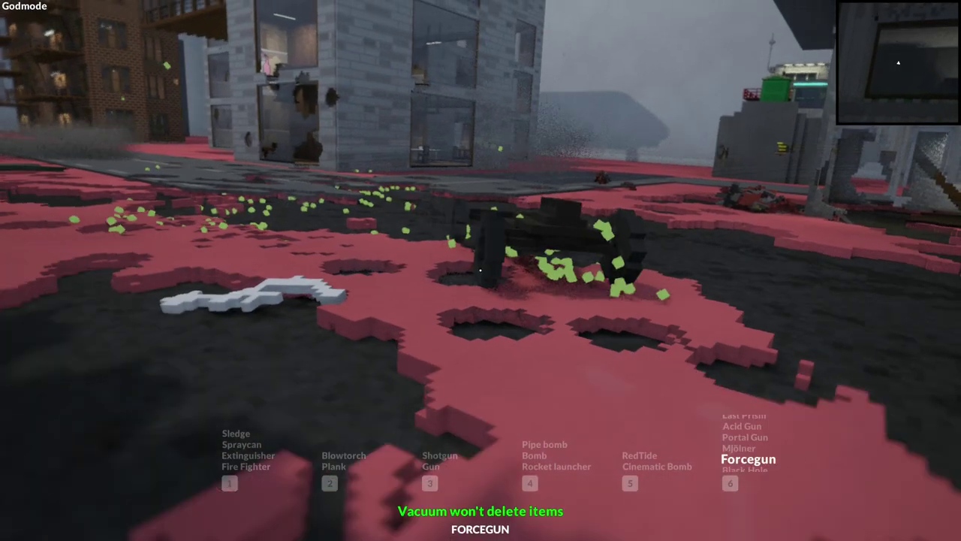
pyautogui.scroll(-1, 481, 270)
pyautogui.scroll(-1, 480, 271)
pyautogui.scroll(-1, 480, 271)
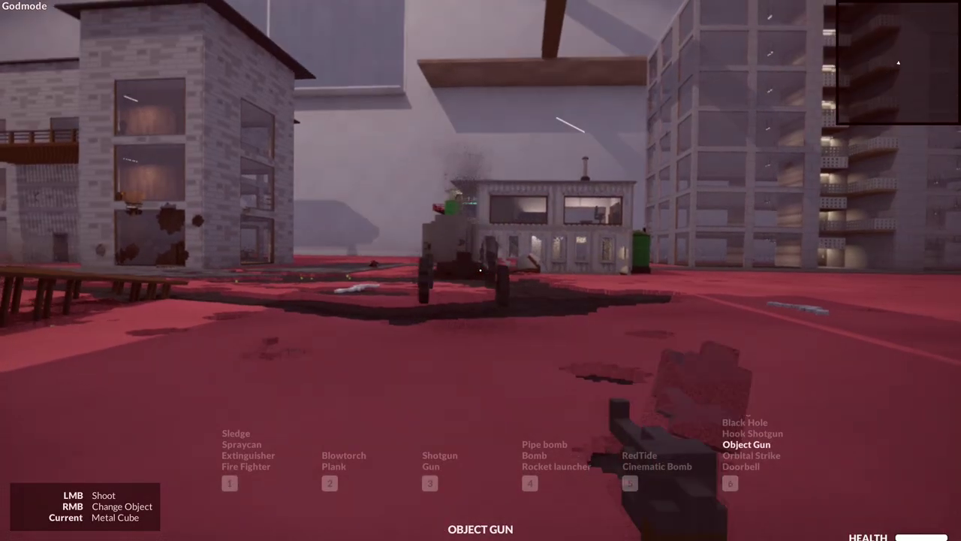
# - Switch the Object Gun to Boat and fire giant boats onto the buildings
pyautogui.rightClick(480, 271)
pyautogui.click(480, 270)
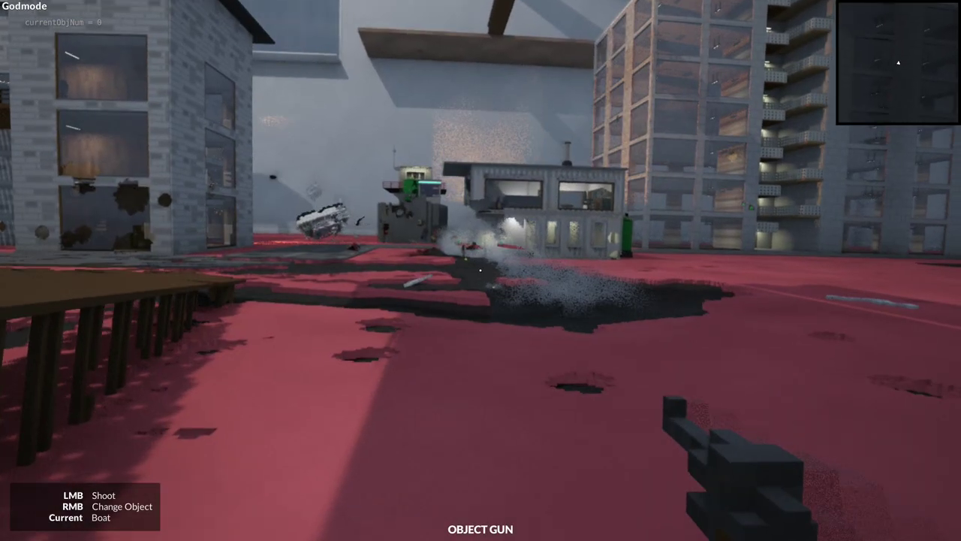
pyautogui.click(481, 270)
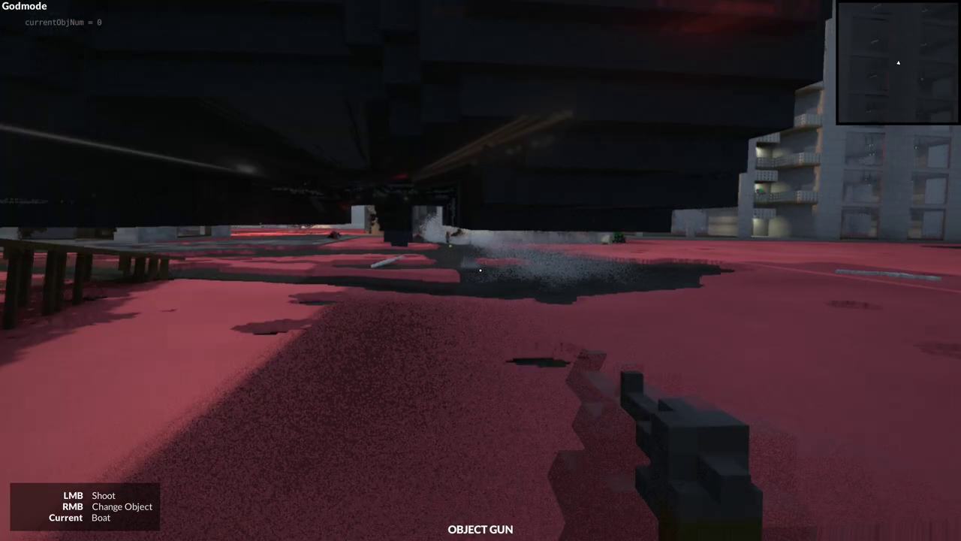
pyautogui.click(480, 270)
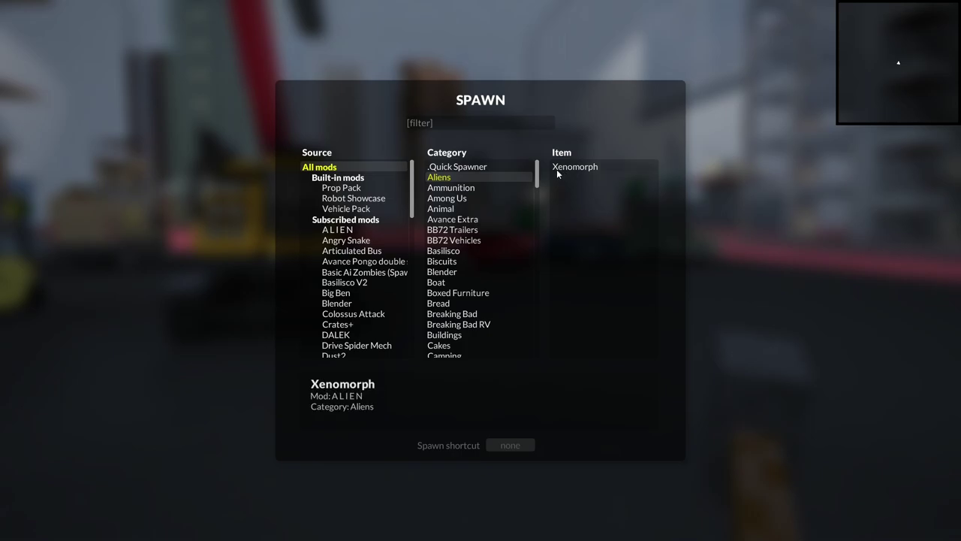
# - Pick a creature from the spawn list and place it on the street
pyautogui.click(464, 199)
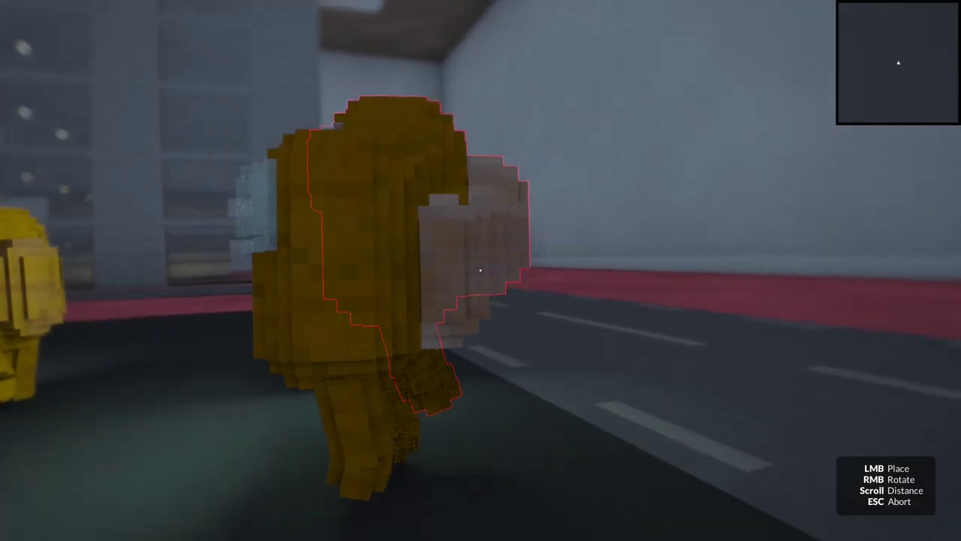
pyautogui.press('Escape')
pyautogui.press('Escape')
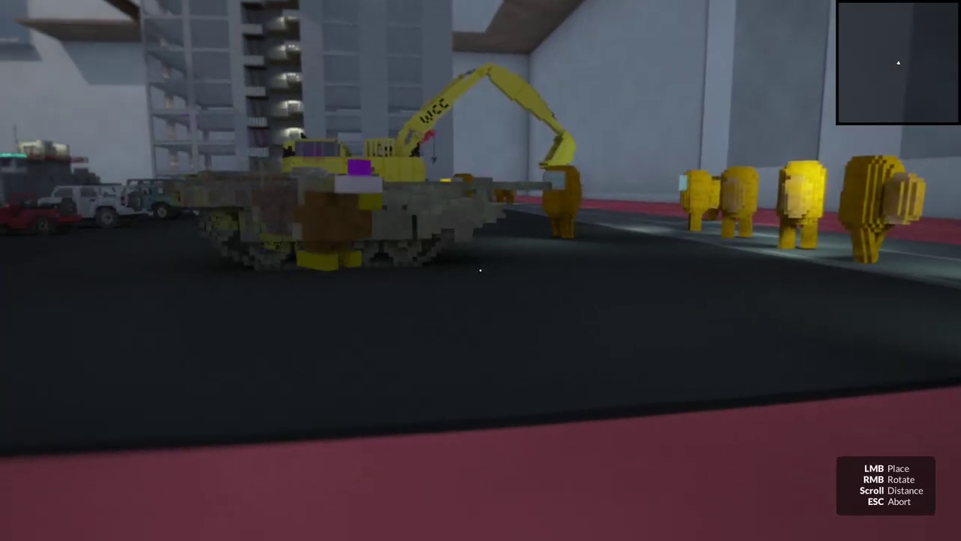
pyautogui.click(480, 270)
pyautogui.press('Escape')
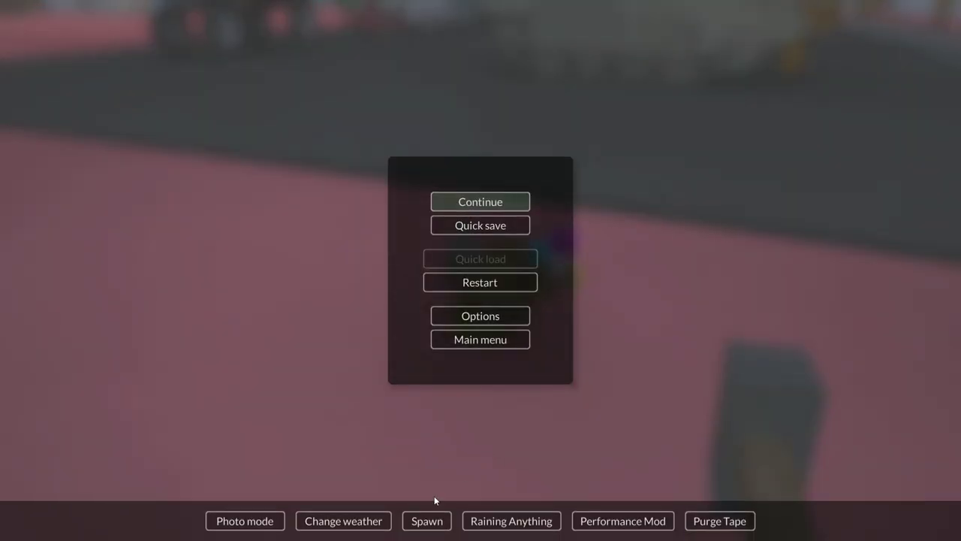
# - Spawn Pibby from the Cartoon Ragdolls category onto the pavement
pyautogui.click(426, 520)
pyautogui.scroll(-1, 477, 272)
pyautogui.scroll(-2, 477, 273)
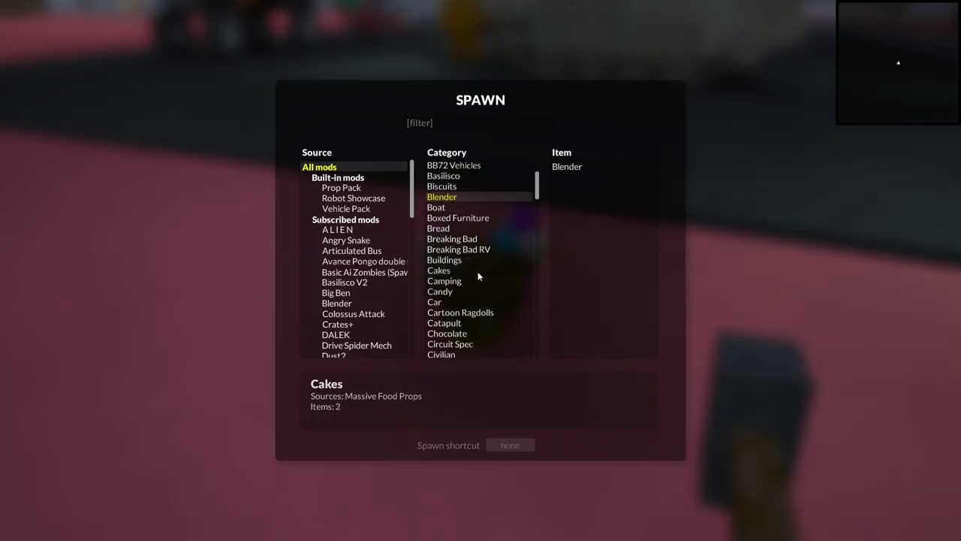
pyautogui.scroll(-3, 478, 272)
pyautogui.click(445, 265)
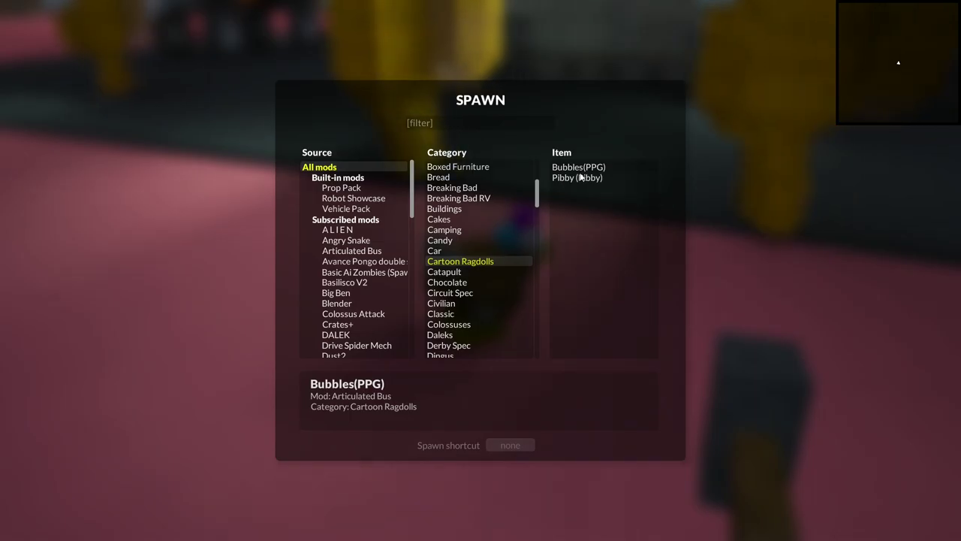
pyautogui.click(580, 177)
pyautogui.click(481, 270)
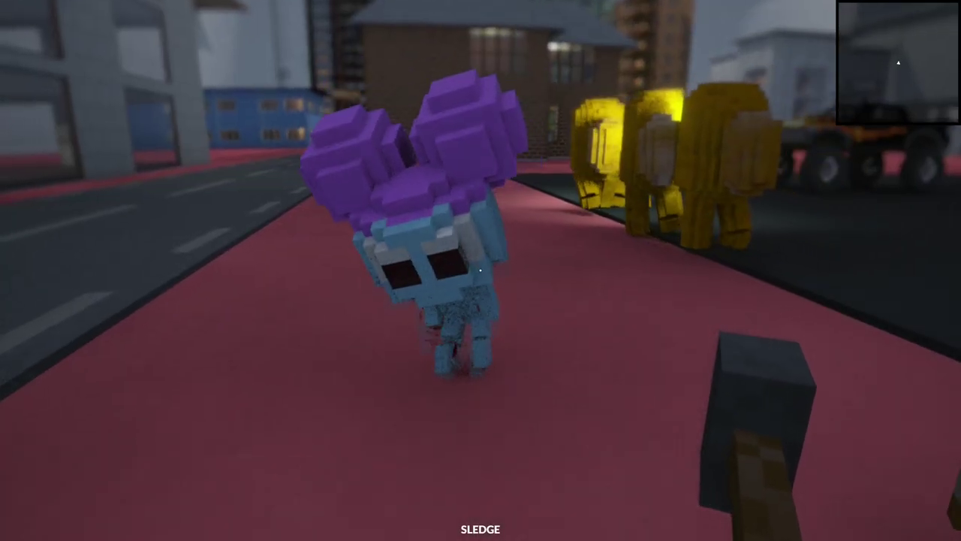
# - Spawn the Bubbles figure on the street
pyautogui.press('Tab')
pyautogui.click(579, 167)
pyautogui.click(481, 270)
pyautogui.scroll(-1, 480, 271)
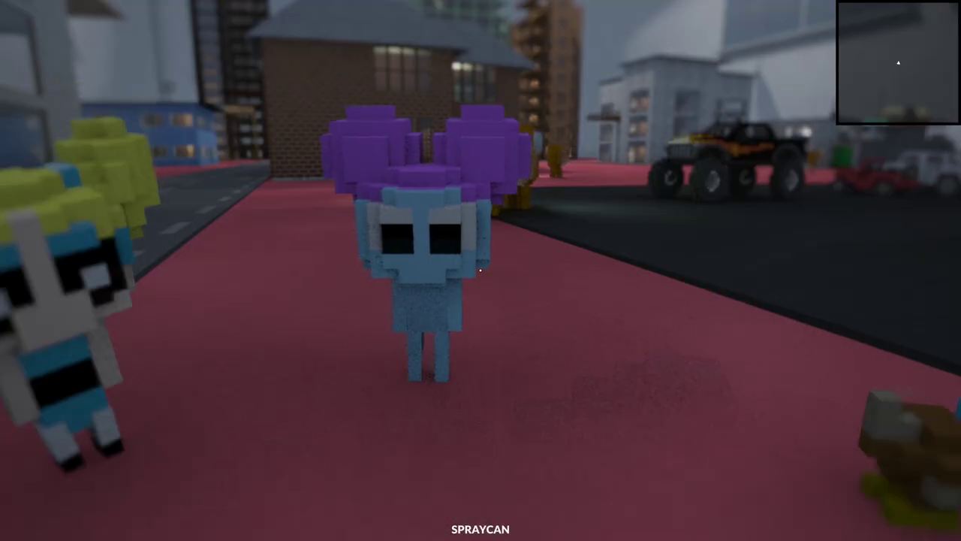
pyautogui.scroll(-2, 480, 271)
pyautogui.scroll(-6, 481, 270)
pyautogui.scroll(-4, 480, 271)
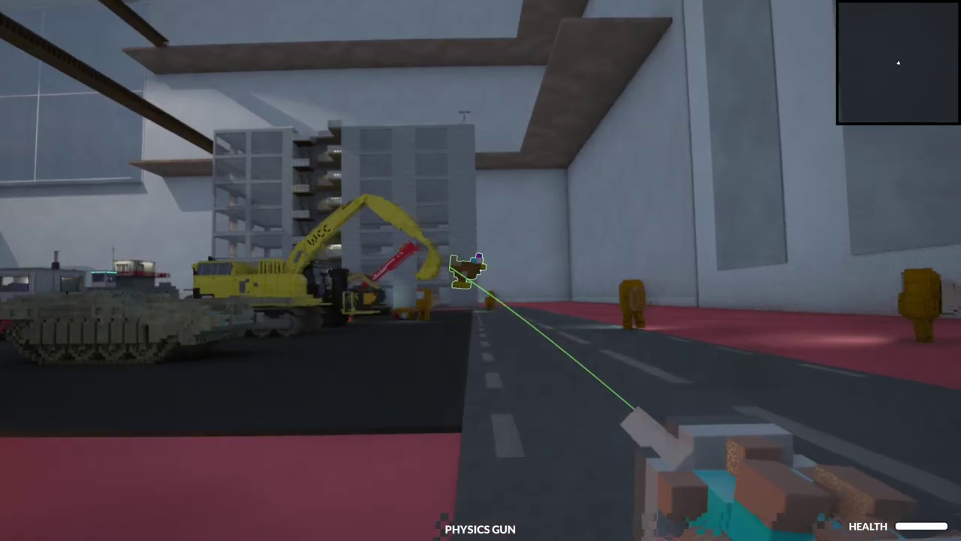
# - Grab the crashed car, spawn a Dalek in front of the player, lift it, and enable godmode
pyautogui.press('Escape')
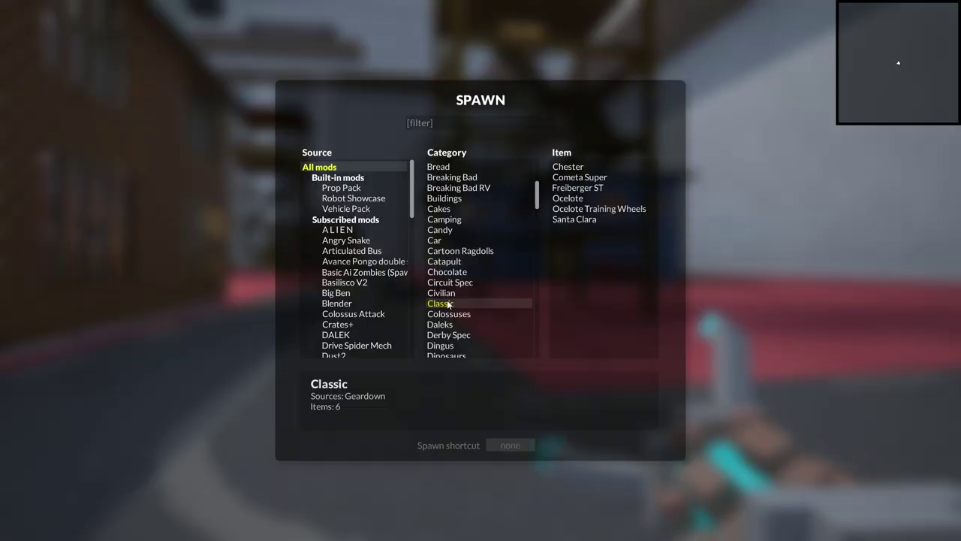
pyautogui.click(440, 324)
pyautogui.click(567, 167)
pyautogui.click(481, 270)
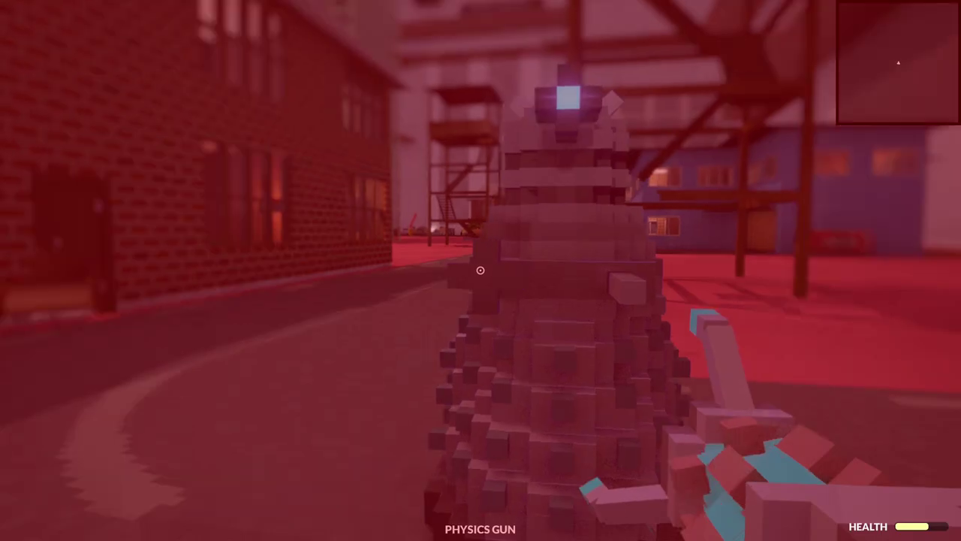
pyautogui.press('g')
pyautogui.moveTo(480, 270); pyautogui.dragTo(480, 270)
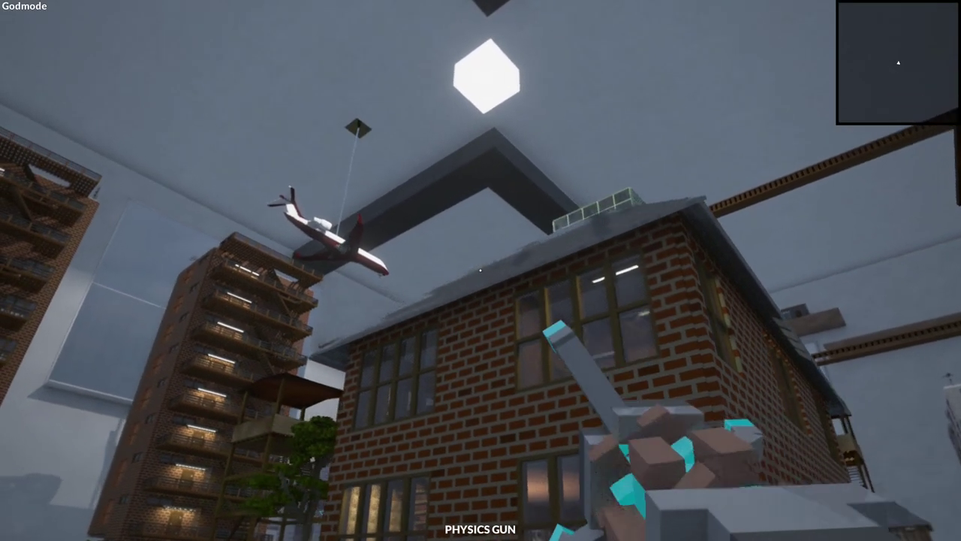
# - Spawn a Dingus (Unbreakable) cat onto the red ground
pyautogui.press('Tab')
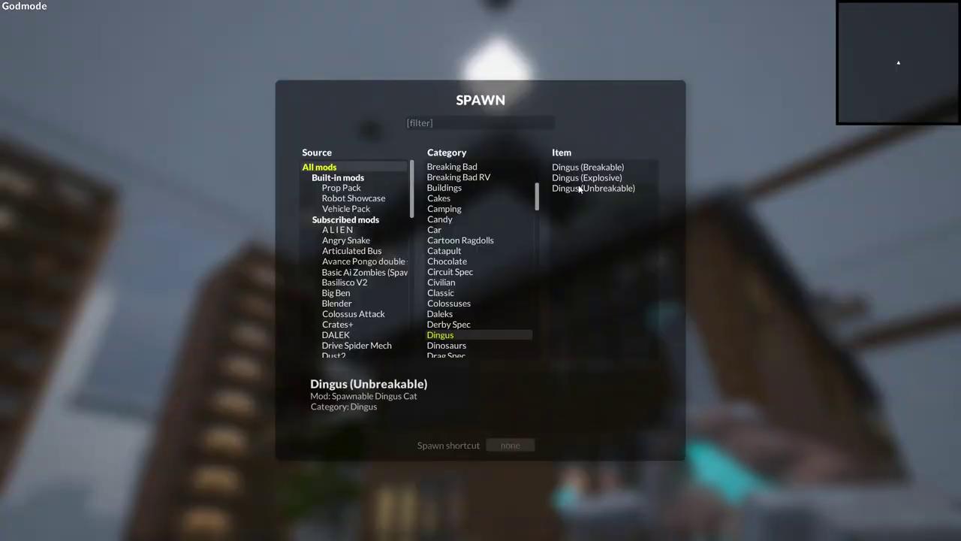
pyautogui.click(573, 170)
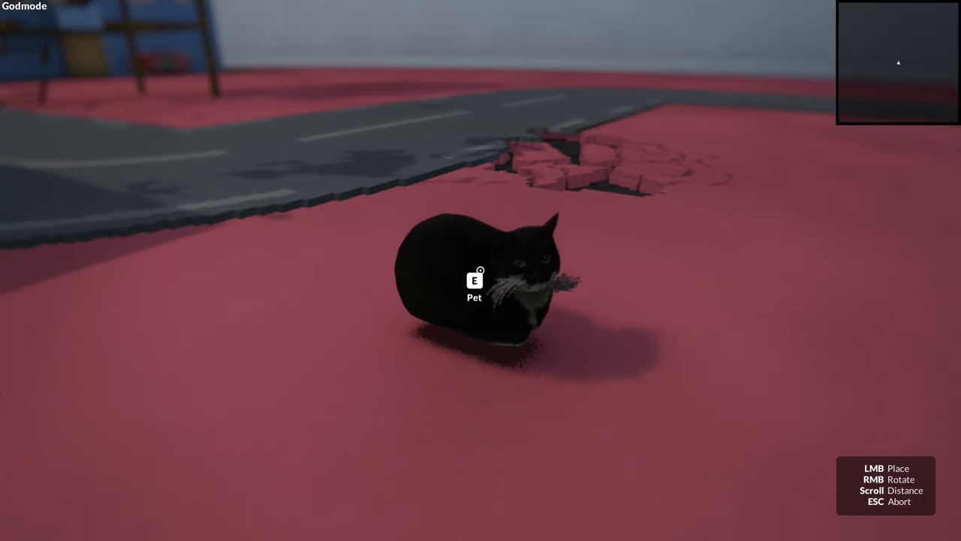
pyautogui.click(481, 271)
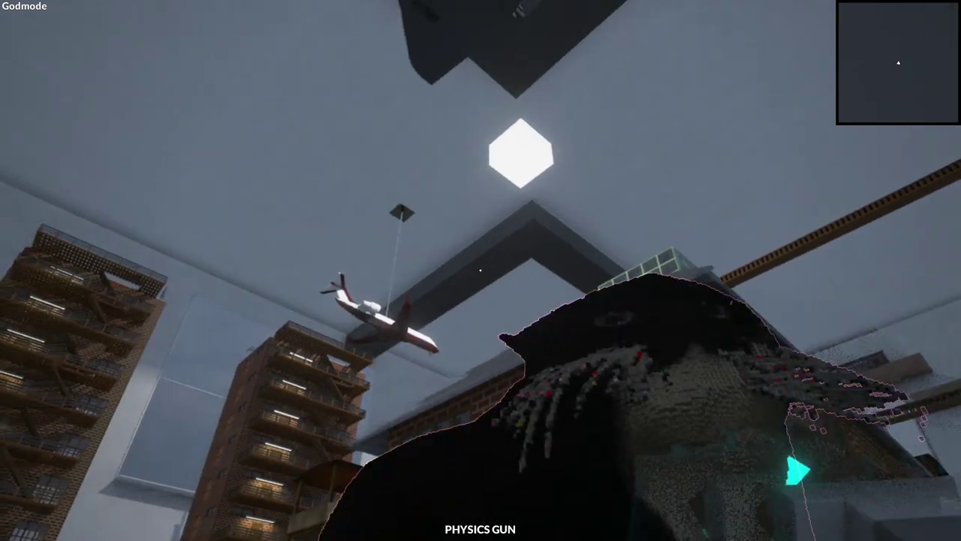
pyautogui.scroll(5, 481, 270)
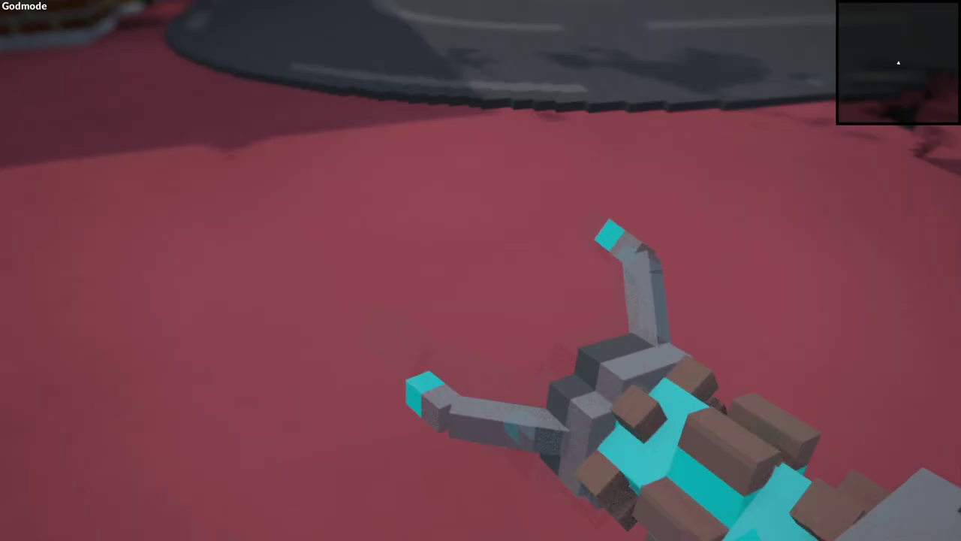
# - Spawn a large Dingus cat and resume play
pyautogui.press('Tab')
pyautogui.click(575, 189)
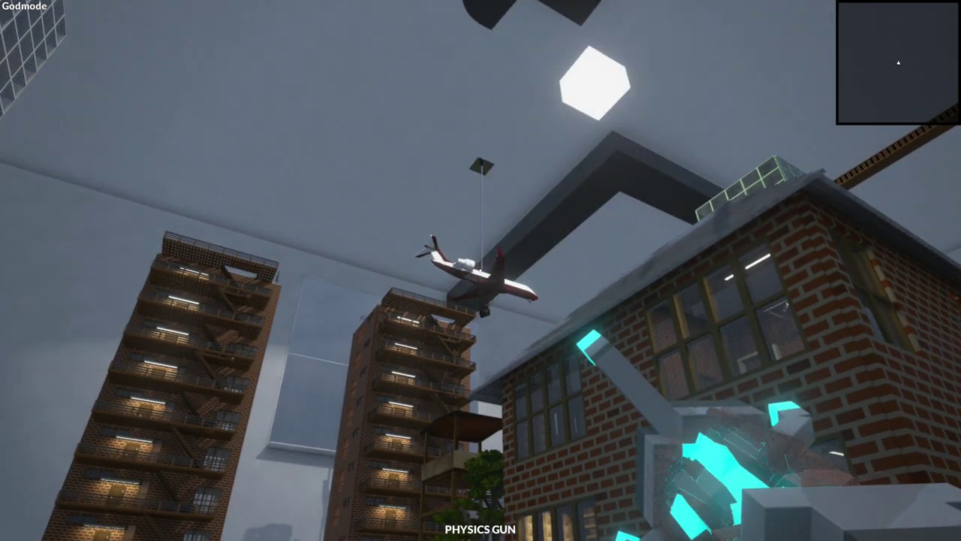
pyautogui.press('Escape')
pyautogui.press('Escape')
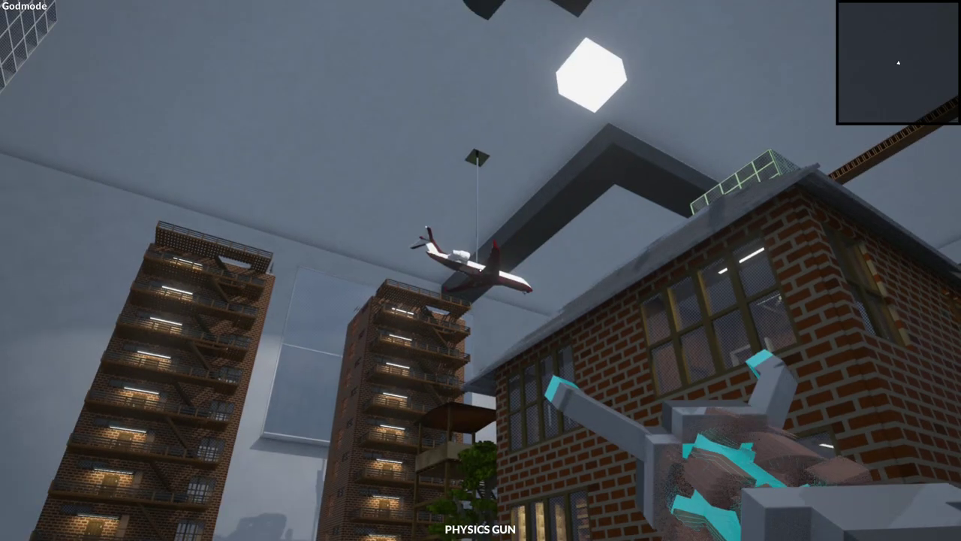
# - Spawn a Spinosaurus from the Dinosaurs list, then reopen the list to pick a raptor
pyautogui.press('Escape')
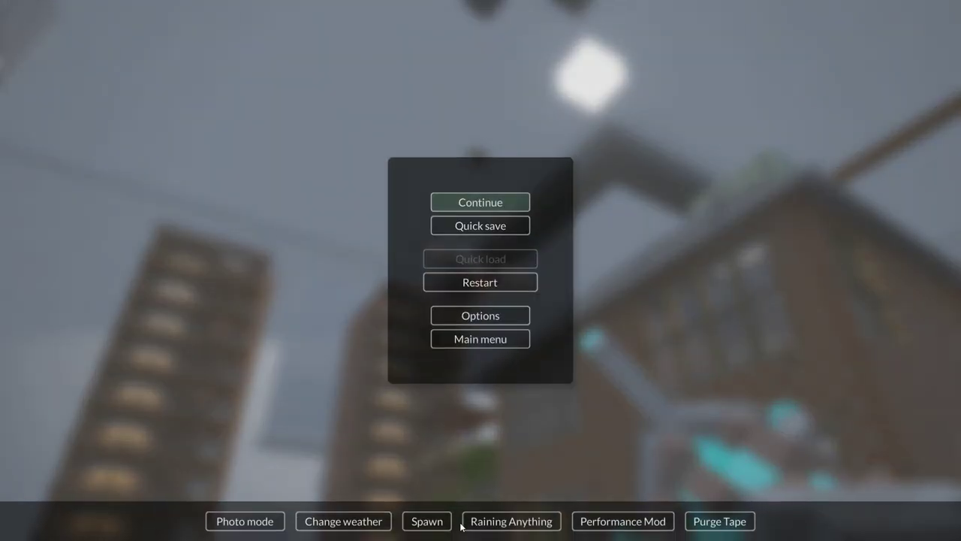
pyautogui.press('Escape')
pyautogui.press('Tab')
pyautogui.click(578, 184)
pyautogui.press('Escape')
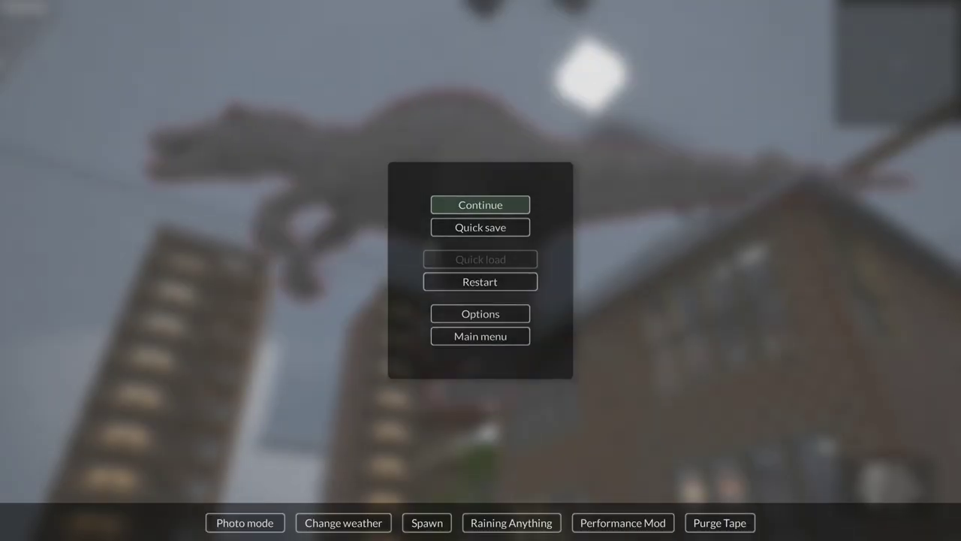
pyautogui.press('Escape')
pyautogui.press('Tab')
pyautogui.press('Escape')
pyautogui.press('Escape')
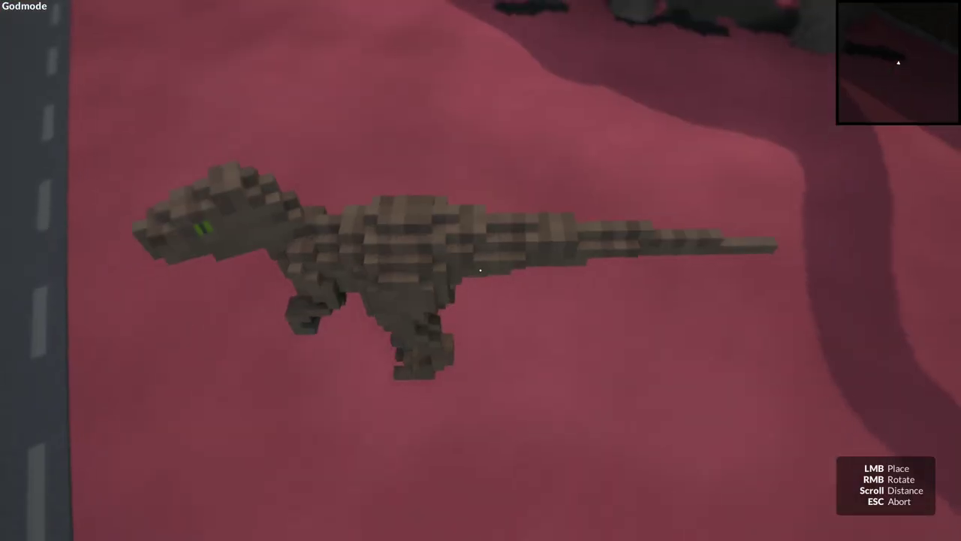
# - Place raptors on the red ground, lift a fallen one with the physics gun, and reopen the spawn list
pyautogui.click(480, 270)
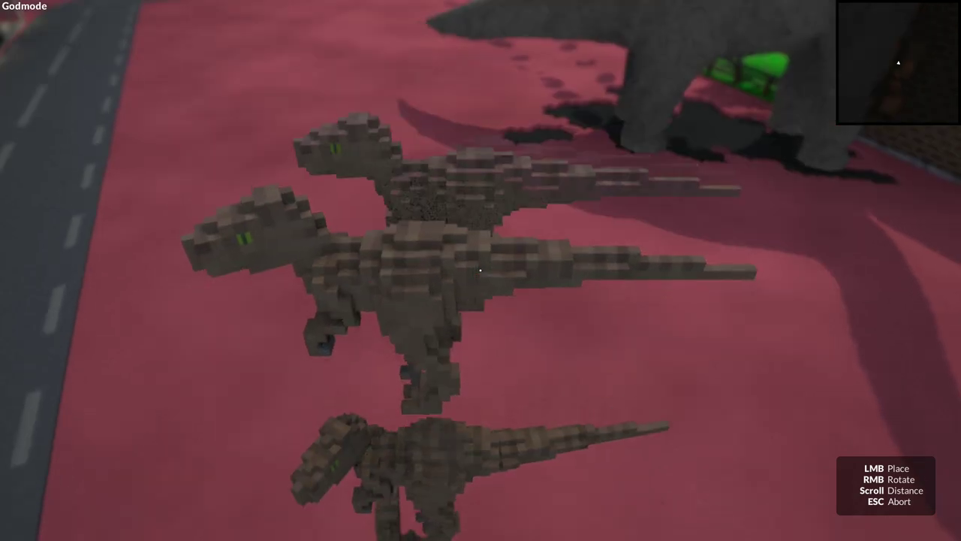
pyautogui.click(480, 270)
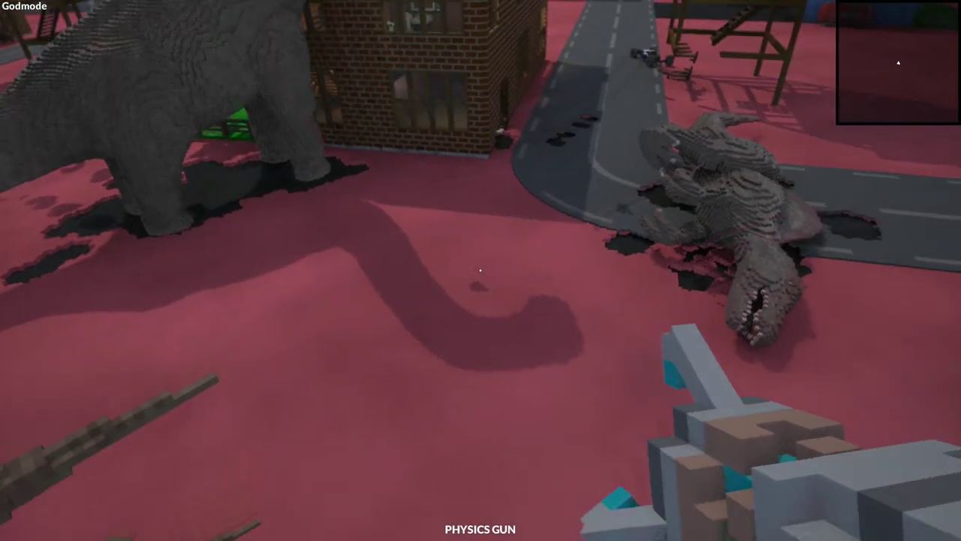
pyautogui.moveTo(481, 270); pyautogui.dragTo(481, 271)
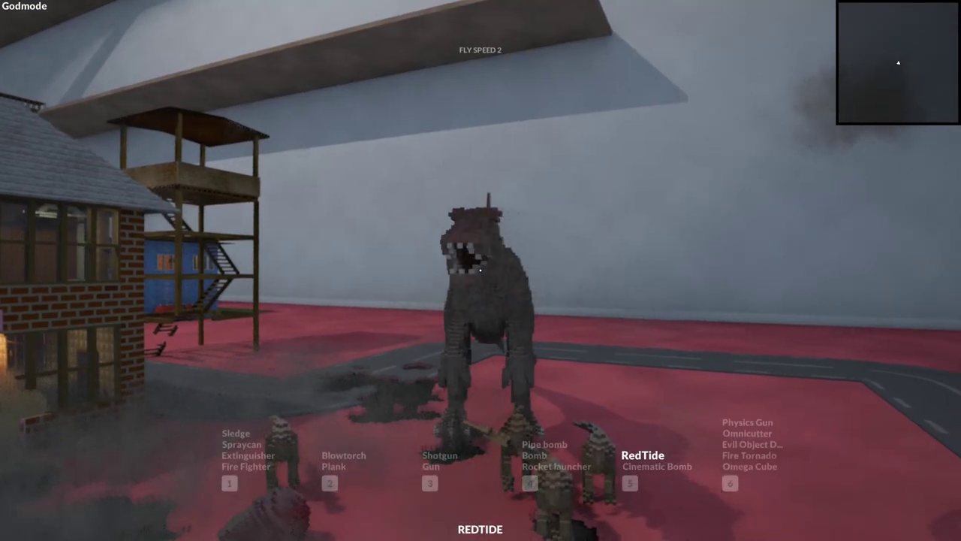
pyautogui.press('6')
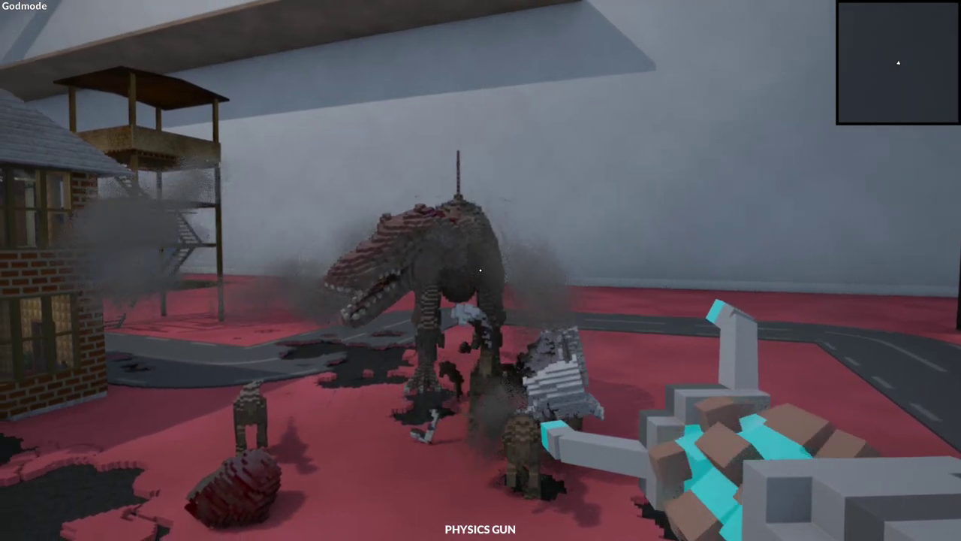
pyautogui.press('q')
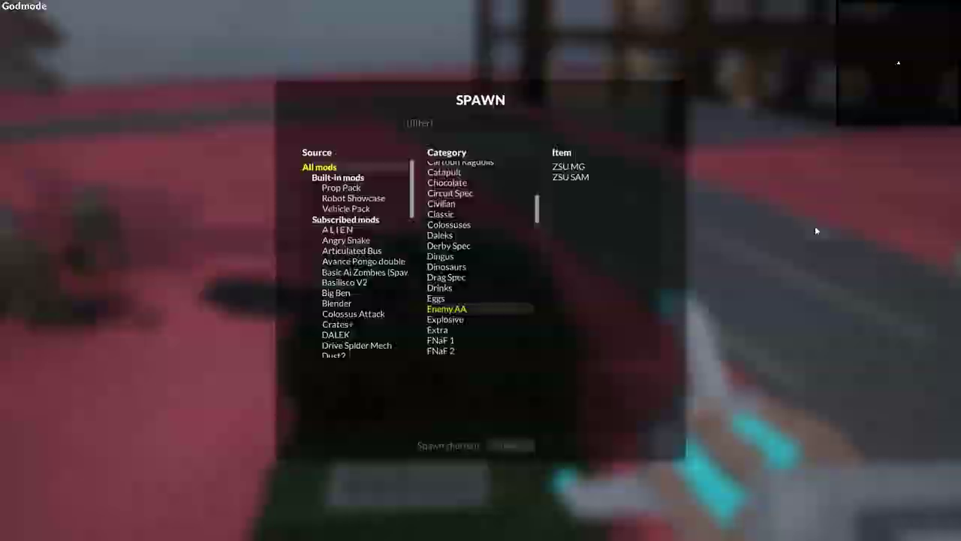
# - Spawn and exit the ZSU tank, then drop a yellow disc onto the dinosaur and pause
pyautogui.press('Escape')
pyautogui.press('Escape')
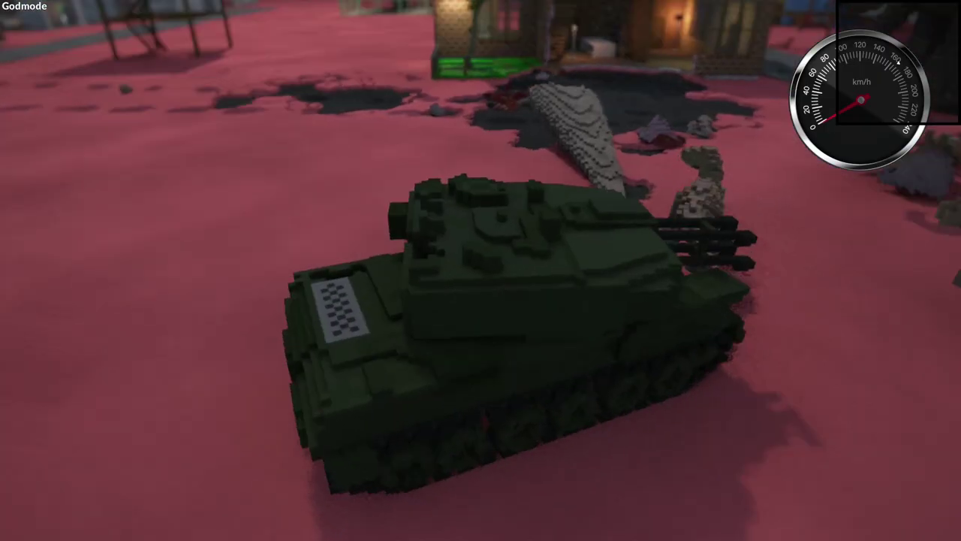
pyautogui.press('e')
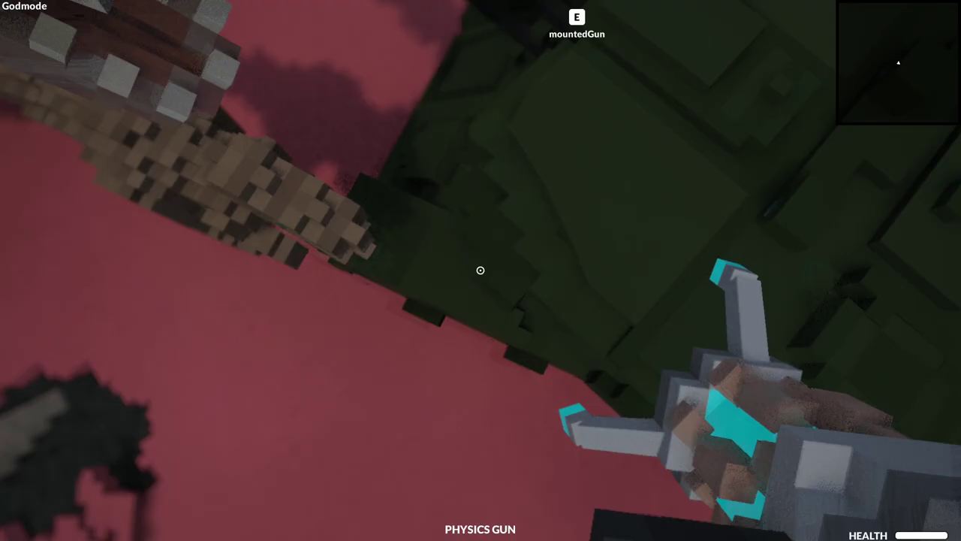
pyautogui.press('Escape')
pyautogui.click(425, 518)
pyautogui.click(455, 278)
pyautogui.click(537, 204)
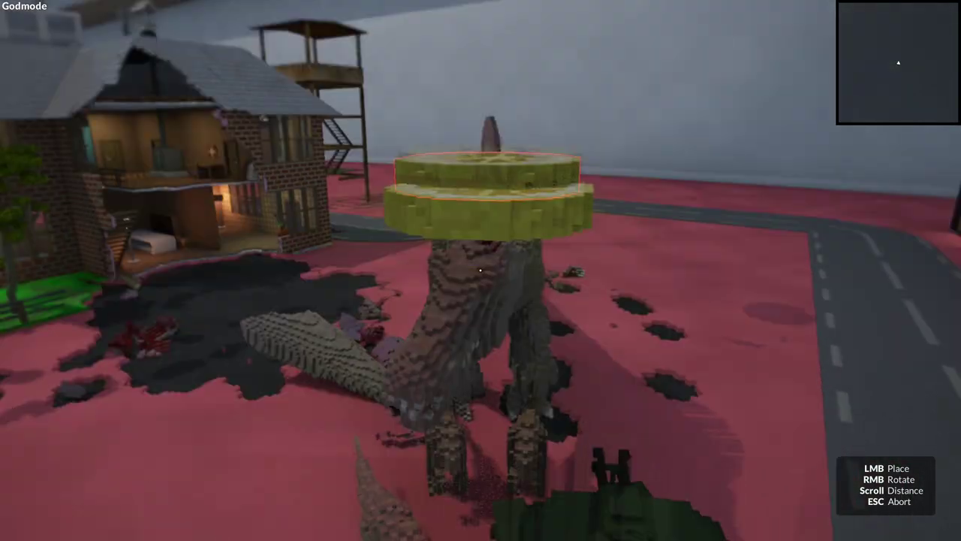
pyautogui.click(480, 270)
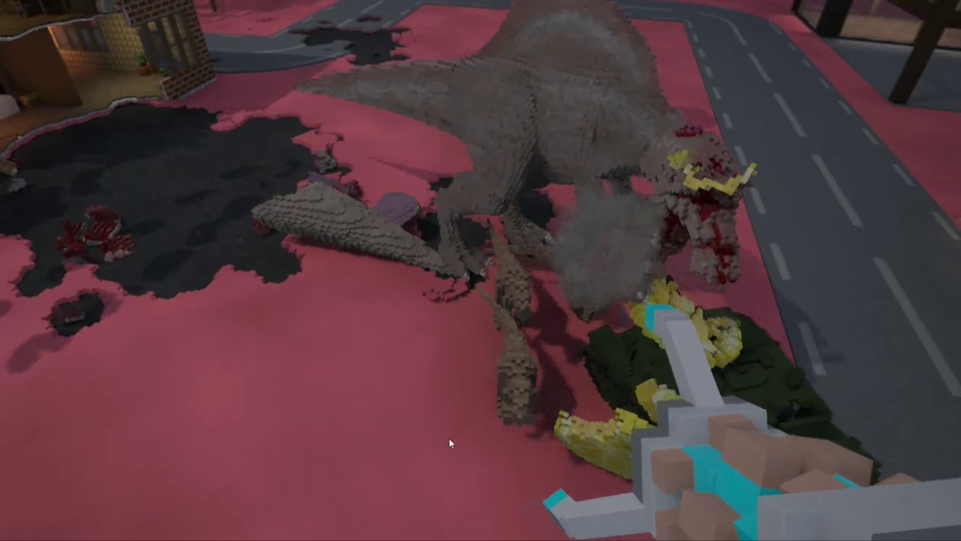
pyautogui.press('Escape')
pyautogui.press('Escape')
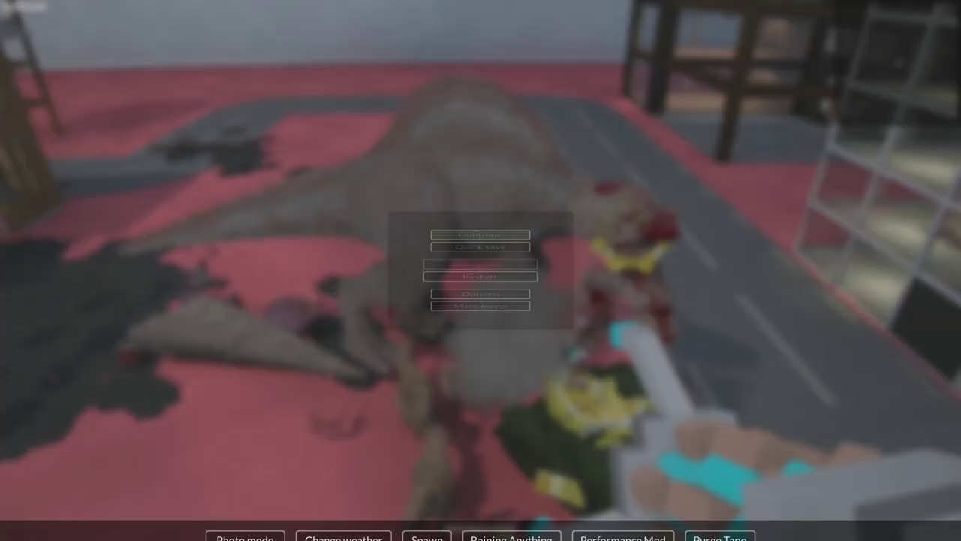
# - Browse the Gear category in the spawn list, then close it
pyautogui.press('q')
pyautogui.click(462, 301)
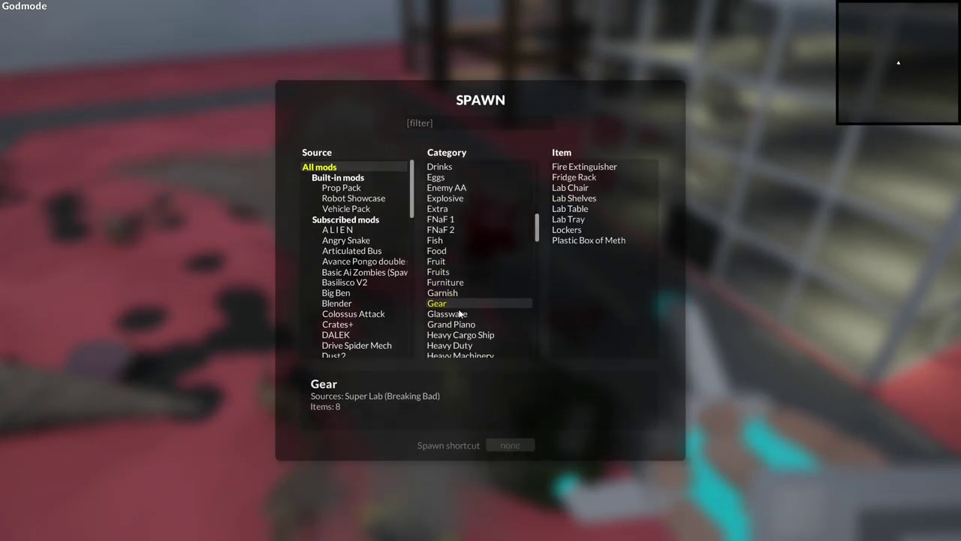
pyautogui.press('q')
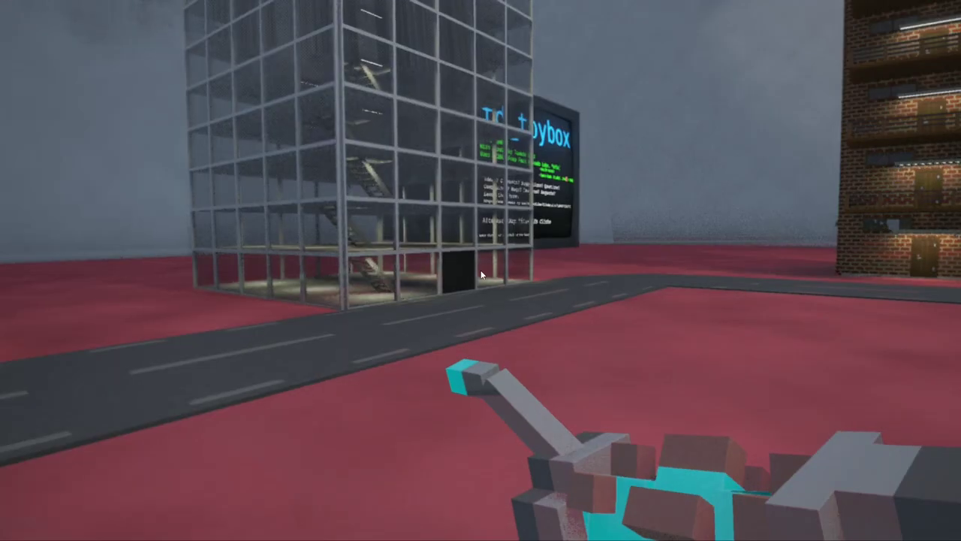
# - Spawn the alien creature, resume play and back away from the glass building
pyautogui.press('q')
pyautogui.scroll(-3, 473, 274)
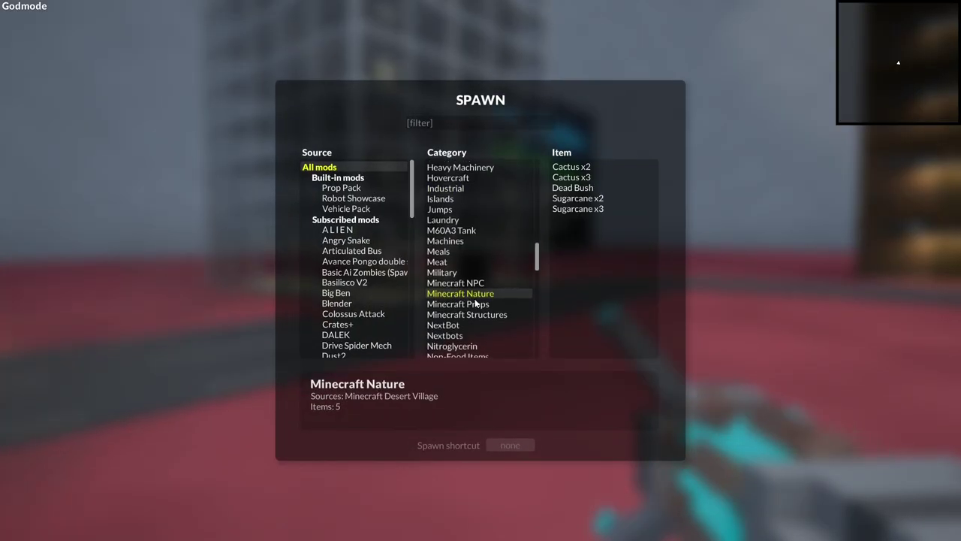
pyautogui.scroll(-3, 454, 301)
pyautogui.click(450, 333)
pyautogui.click(558, 169)
pyautogui.press('Escape')
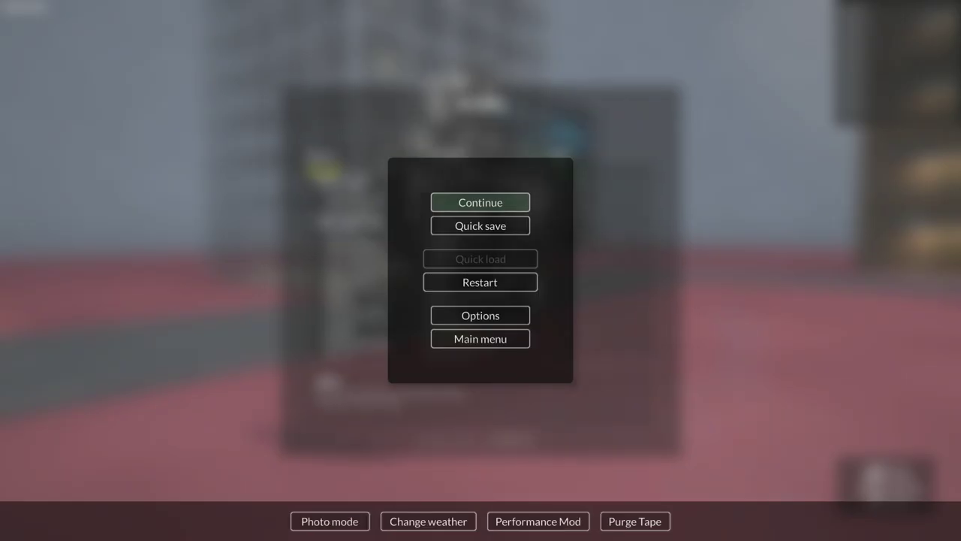
pyautogui.press('Escape')
pyautogui.press('s')
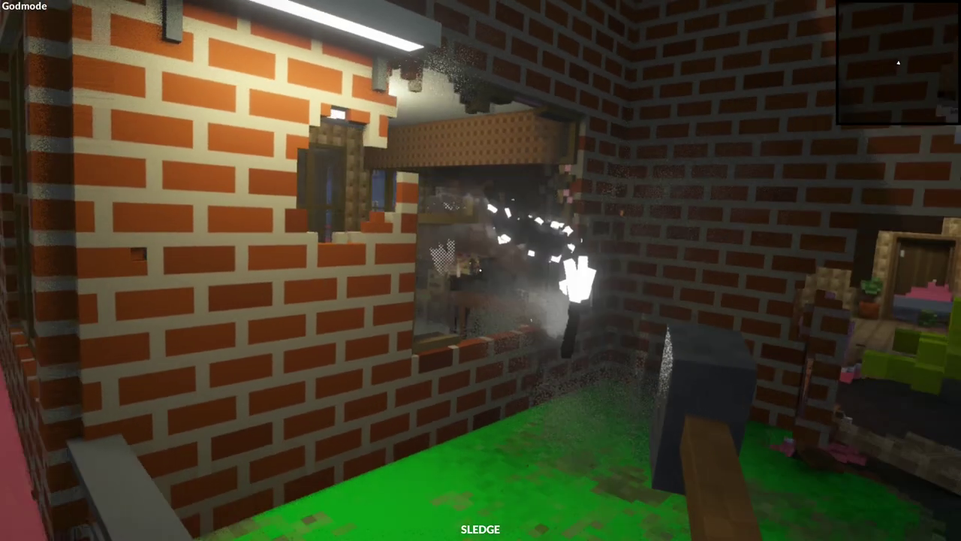
# - Toggle the pause menu and spawn list, then return to flying
pyautogui.press('Escape')
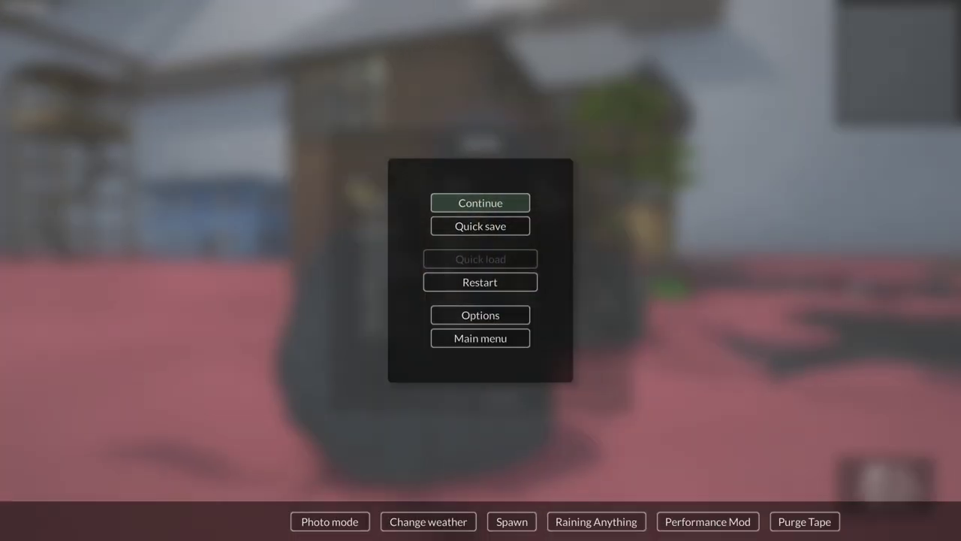
pyautogui.press('Escape')
pyautogui.click(480, 270)
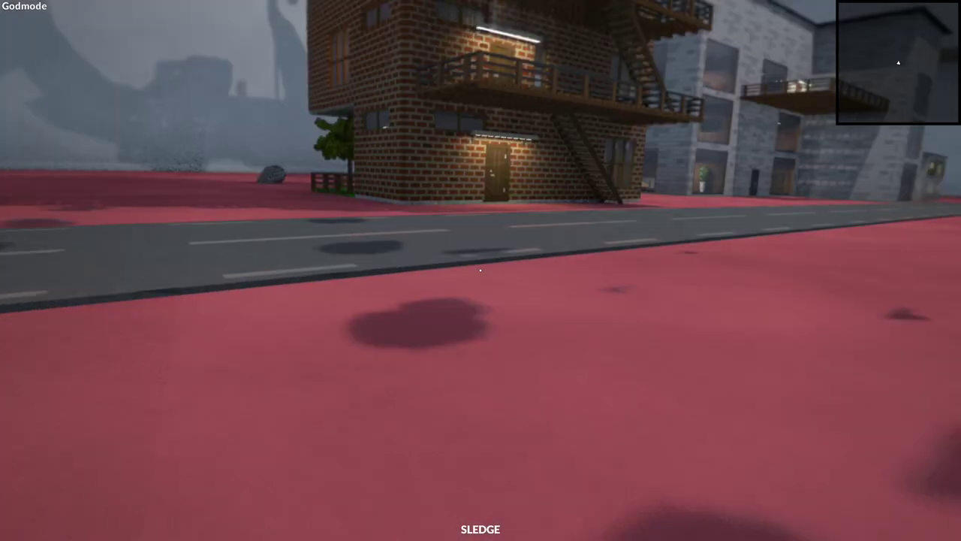
pyautogui.press('Escape')
pyautogui.click(442, 514)
pyautogui.press('Escape')
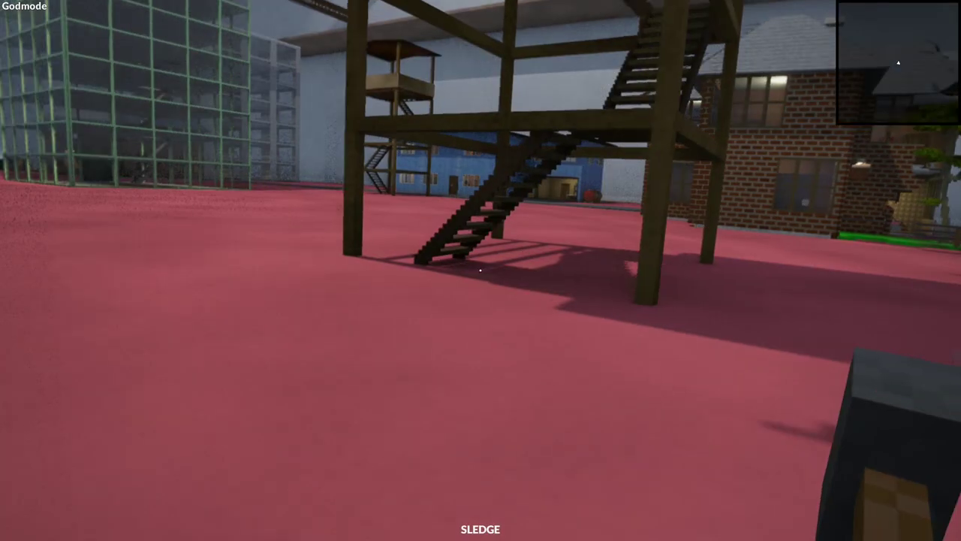
# - Noclip-fly through the stair tower, over the brick buildings, down beside the wooden tower
pyautogui.press('w')
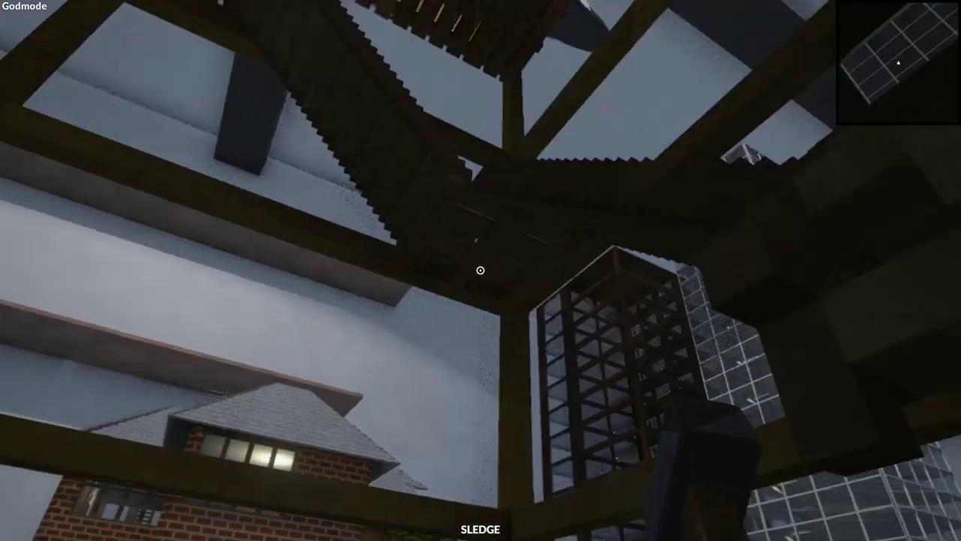
pyautogui.press('w')
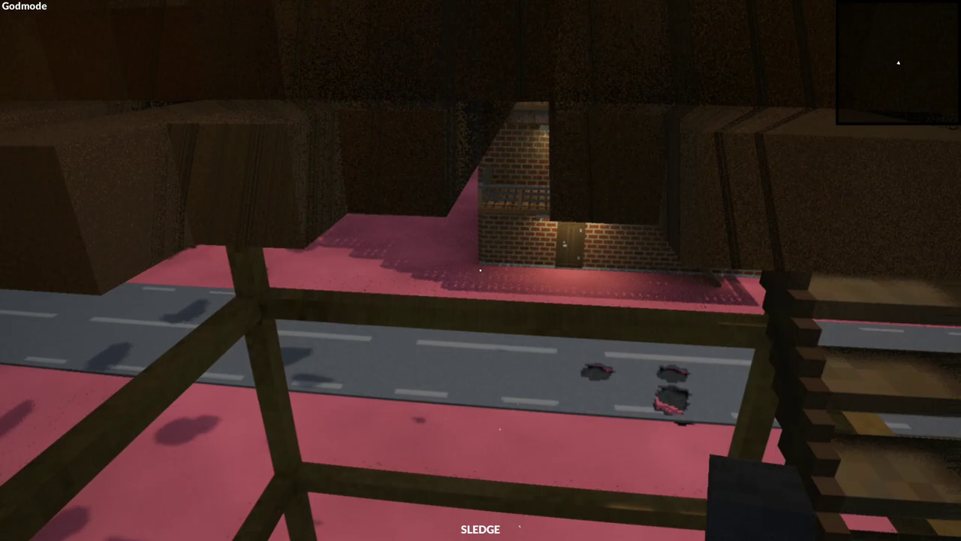
pyautogui.press('w')
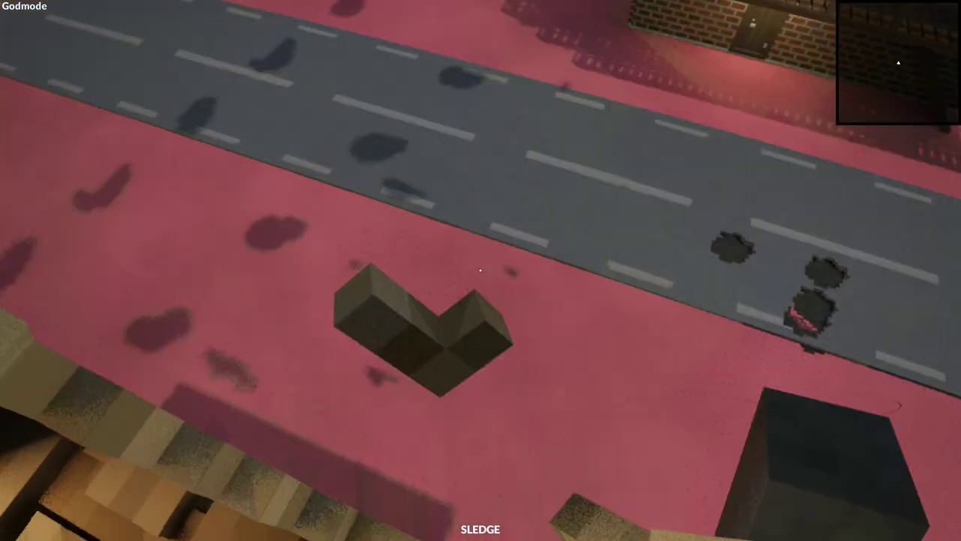
pyautogui.press('w')
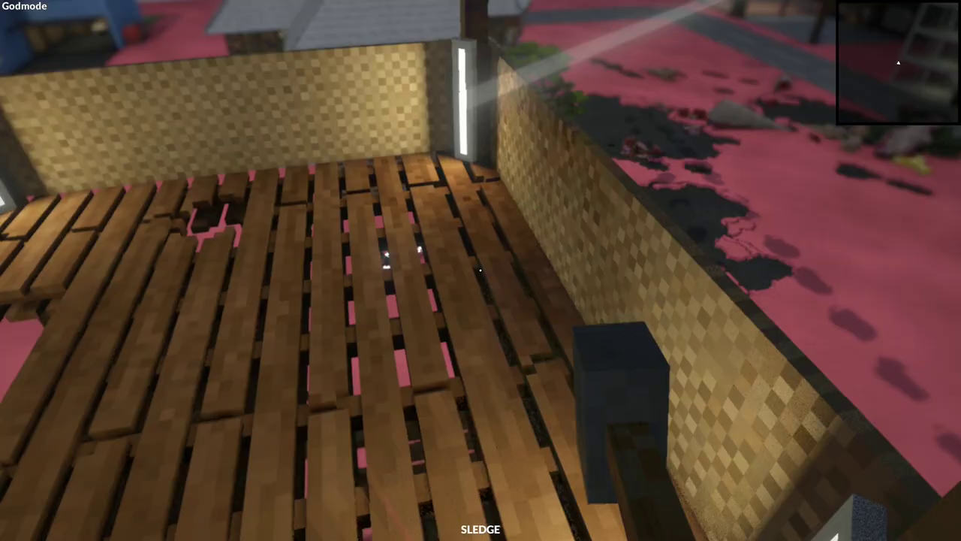
pyautogui.press('w')
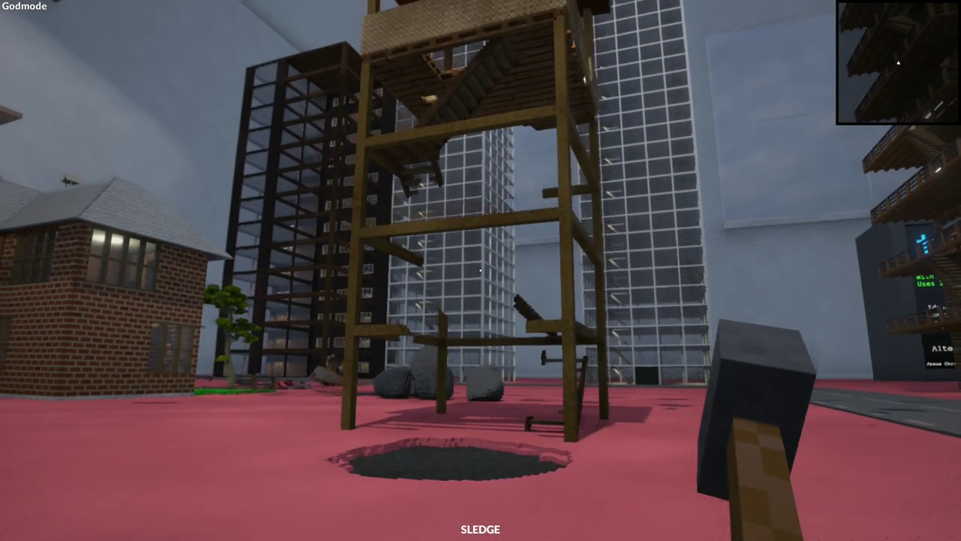
# - Spawn the MiG-29 Fulcrum, board it, throttle up, then exit on foot
pyautogui.press('Escape')
pyautogui.click(429, 519)
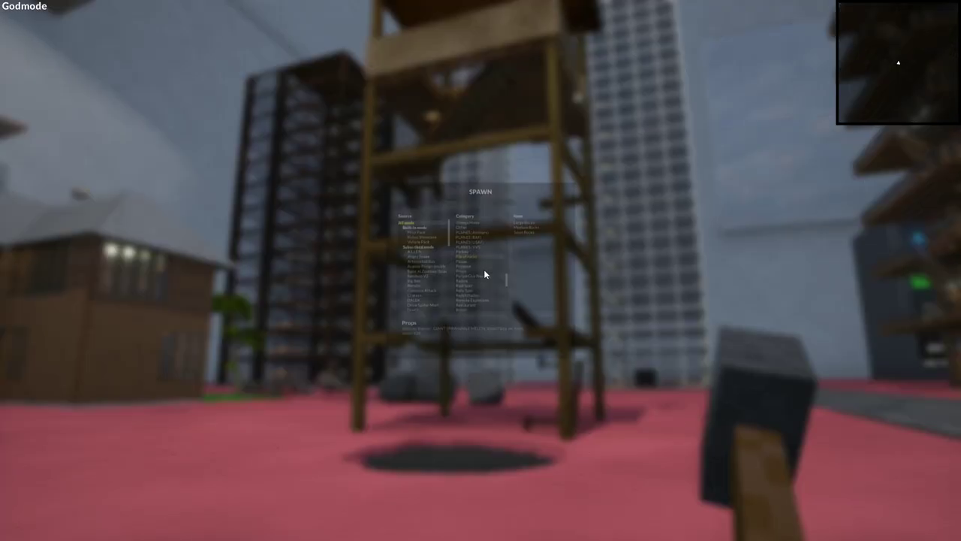
pyautogui.click(584, 166)
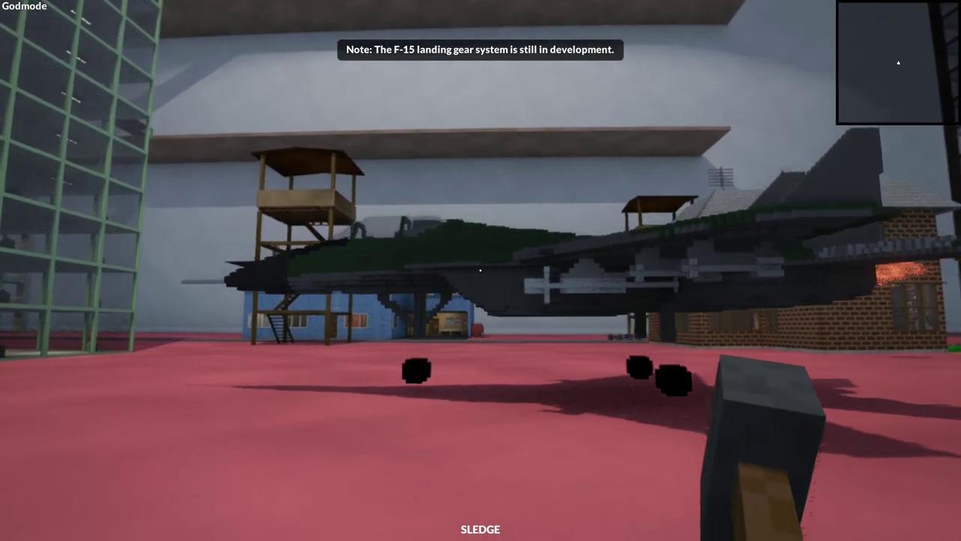
pyautogui.press('e')
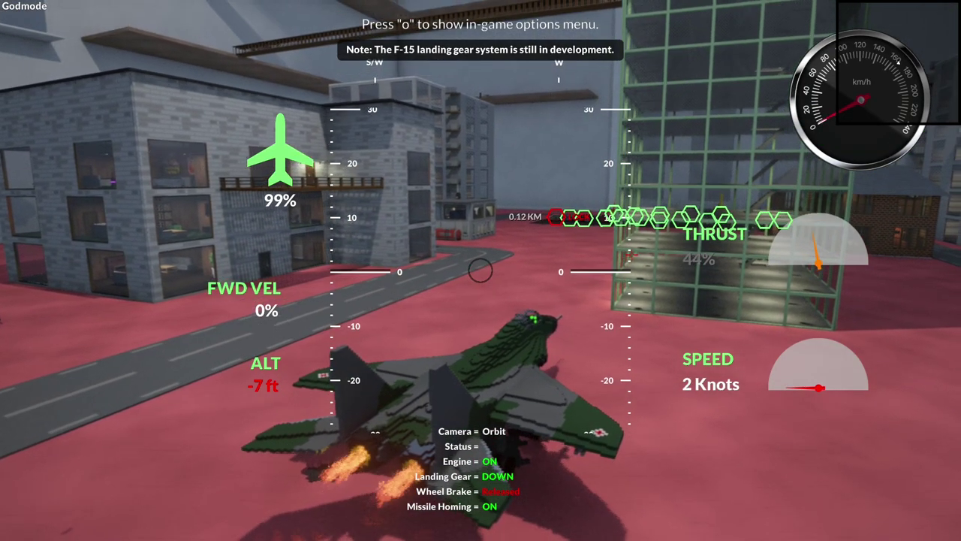
pyautogui.press('w')
pyautogui.press('w')
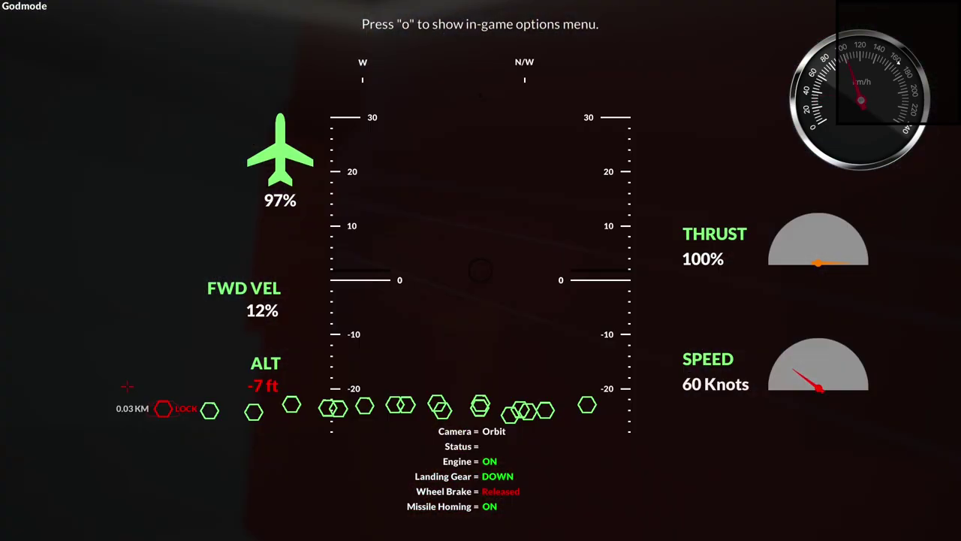
pyautogui.press('e')
# - Drive the red car through the wall and walk through the hole
pyautogui.press('w')
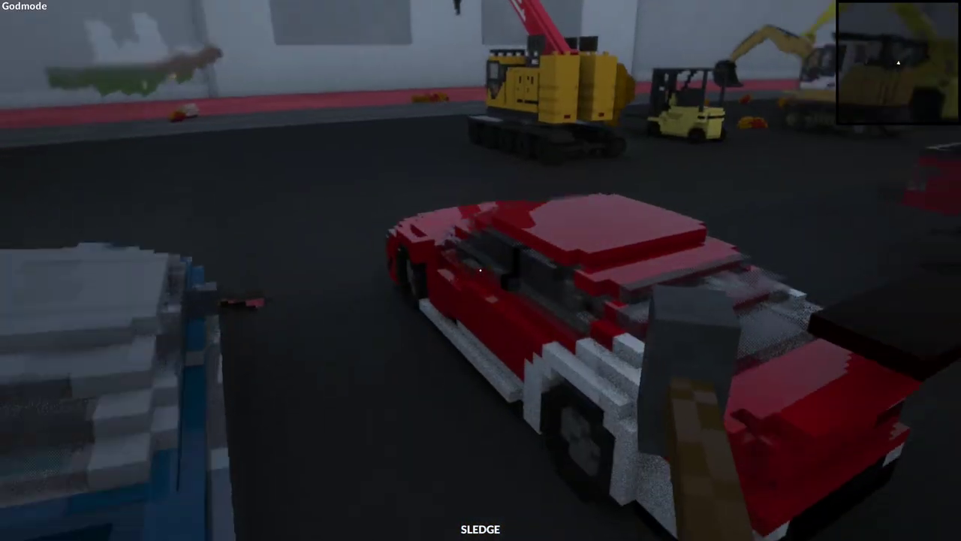
pyautogui.press('e')
pyautogui.press('w')
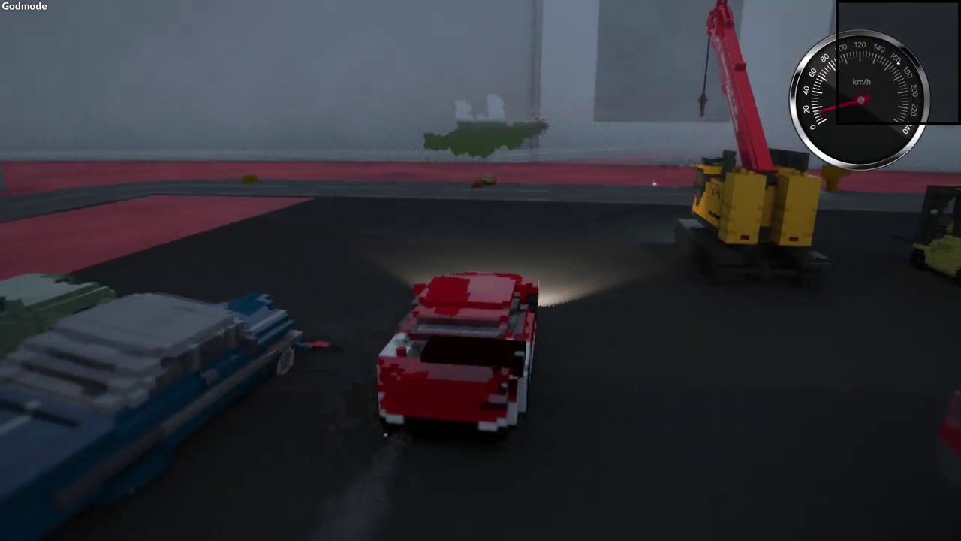
pyautogui.press('e')
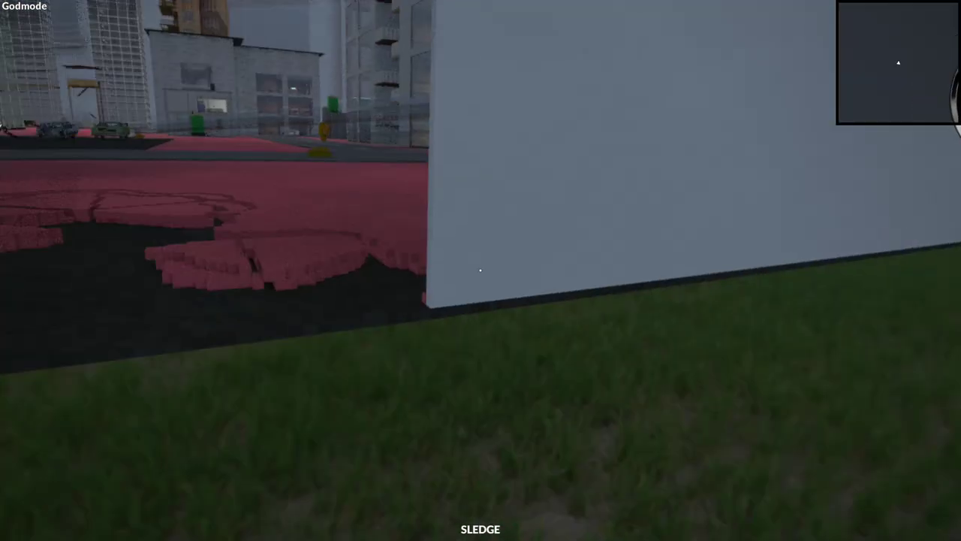
pyautogui.press('w')
# - Place the Red Hawk plane above the city, throttle to full, then exit on foot
pyautogui.press('Tab')
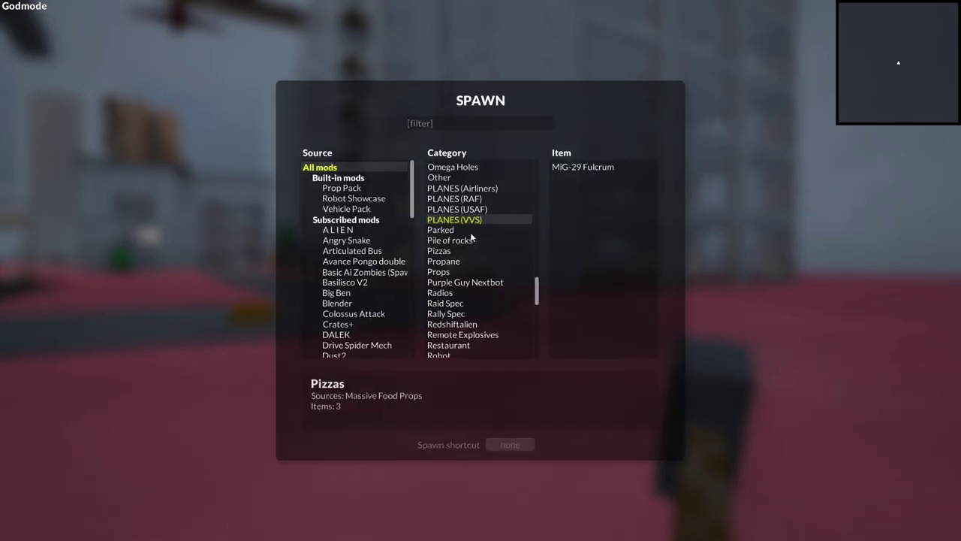
pyautogui.click(583, 166)
pyautogui.click(481, 269)
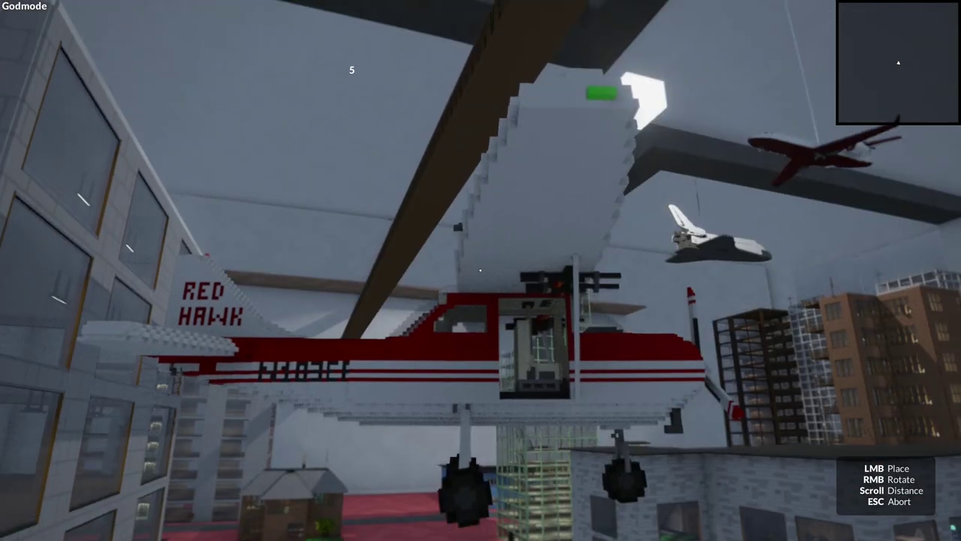
pyautogui.scroll(3, 481, 270)
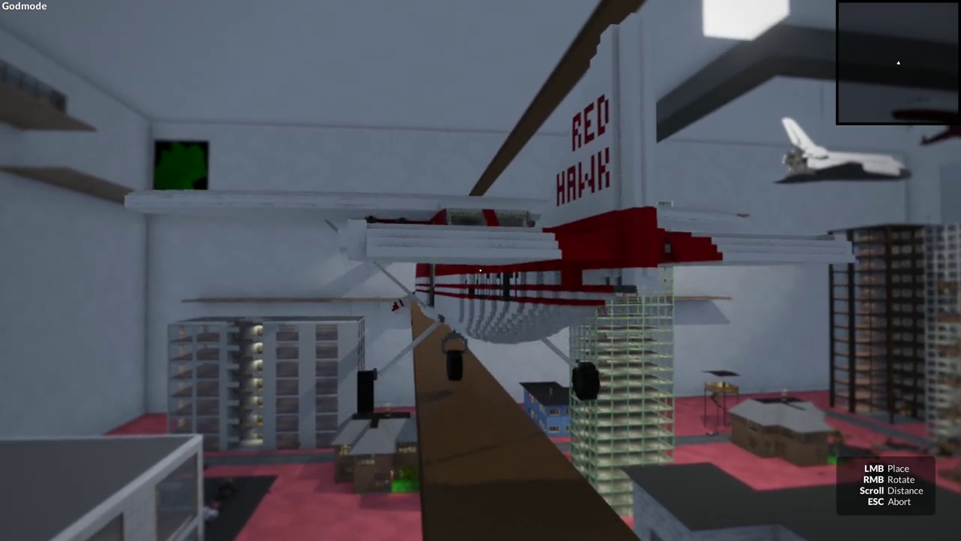
pyautogui.click(481, 269)
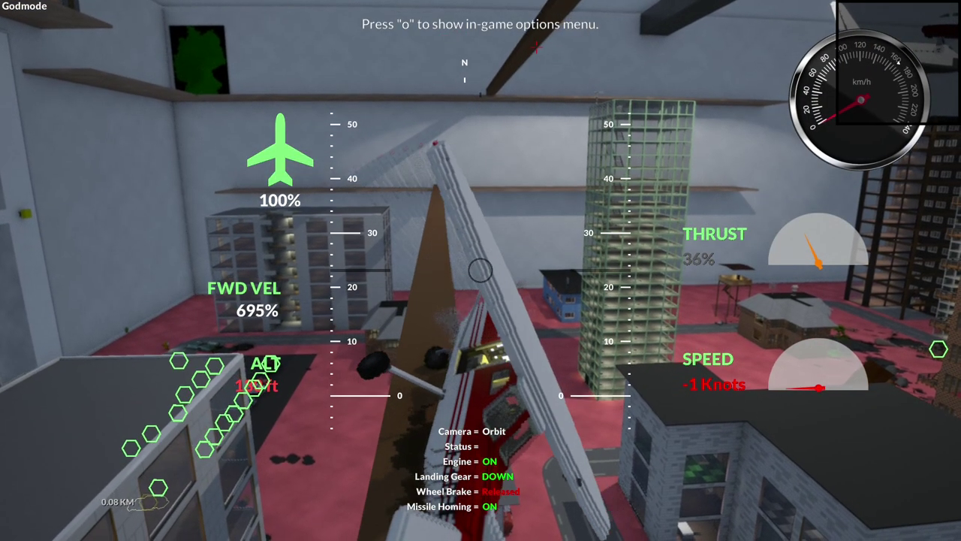
pyautogui.press('w')
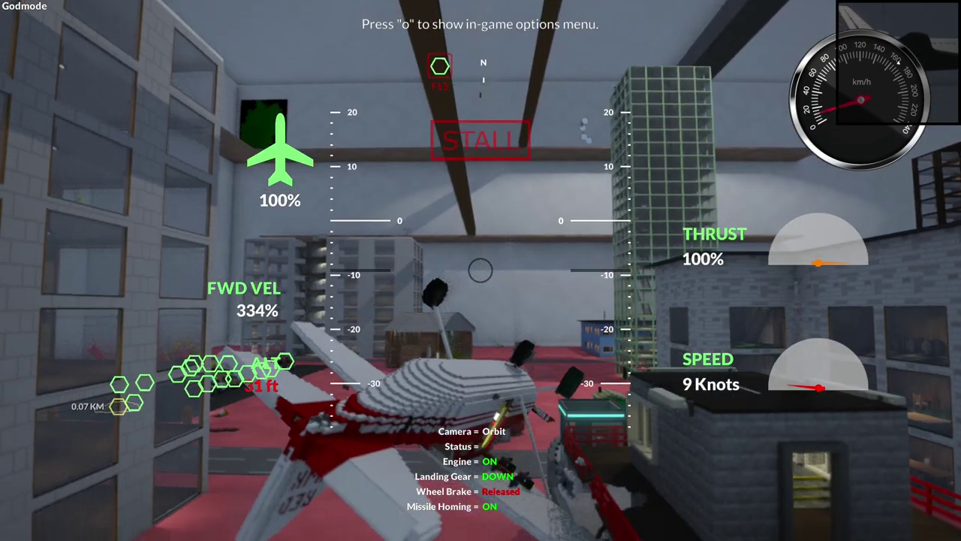
pyautogui.press('e')
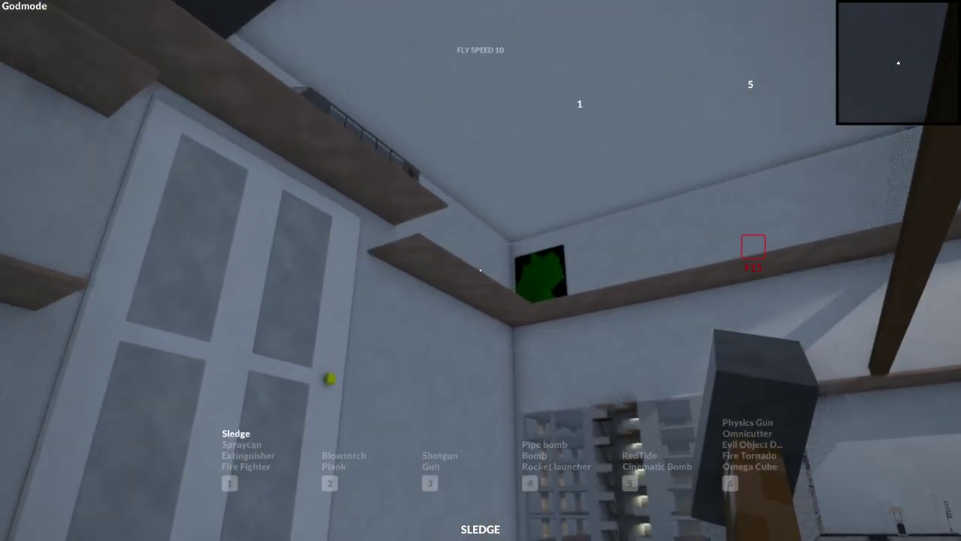
# - Spawn the Bombardier Jet from the Airliners planes into the city
pyautogui.press('w')
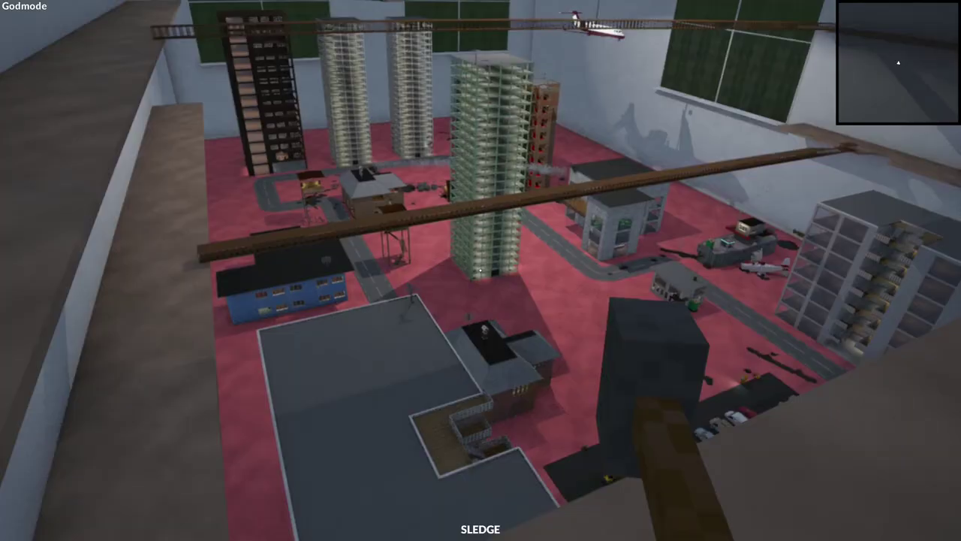
pyautogui.press('Escape')
pyautogui.click(426, 520)
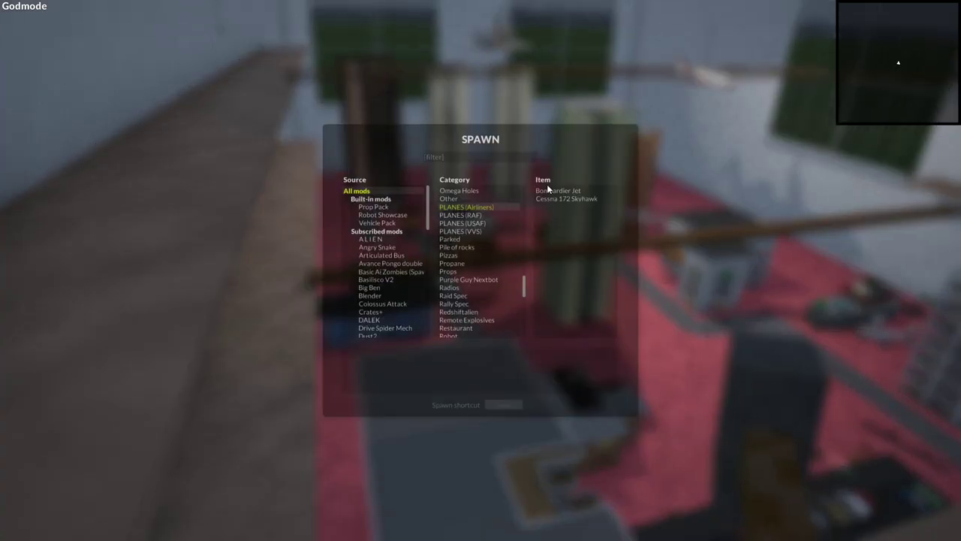
pyautogui.click(570, 169)
pyautogui.click(480, 270)
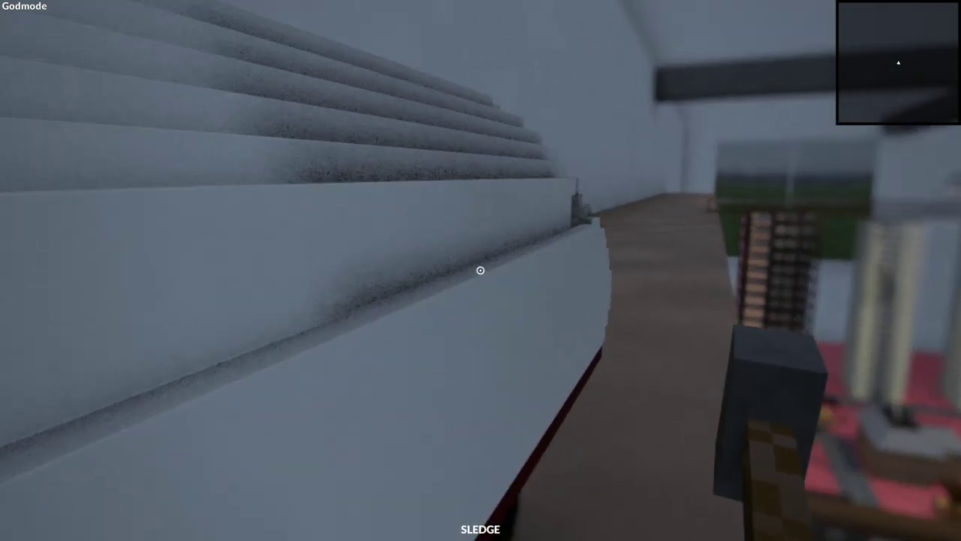
# - Board the Bombardier Jet and push its engines to full thrust
pyautogui.press('e')
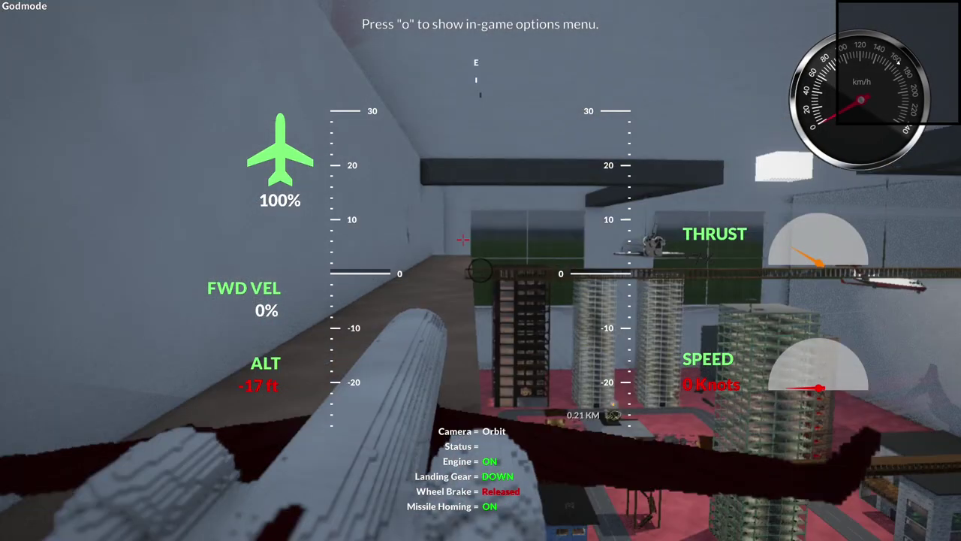
pyautogui.press('shift')
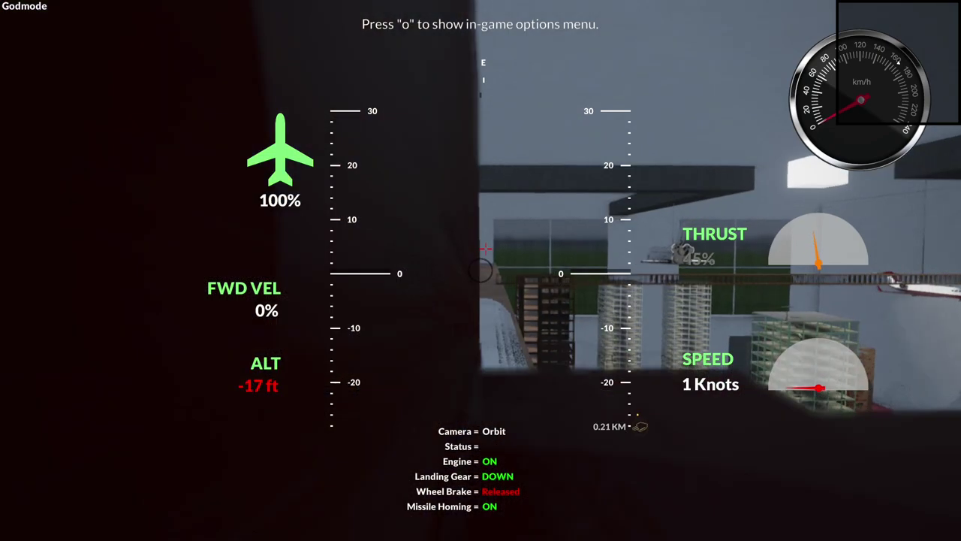
pyautogui.press('shift')
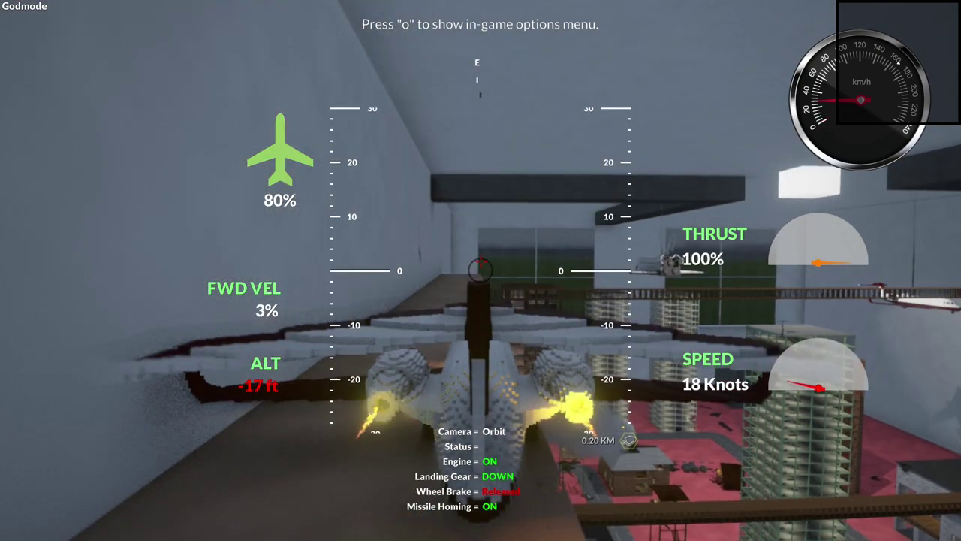